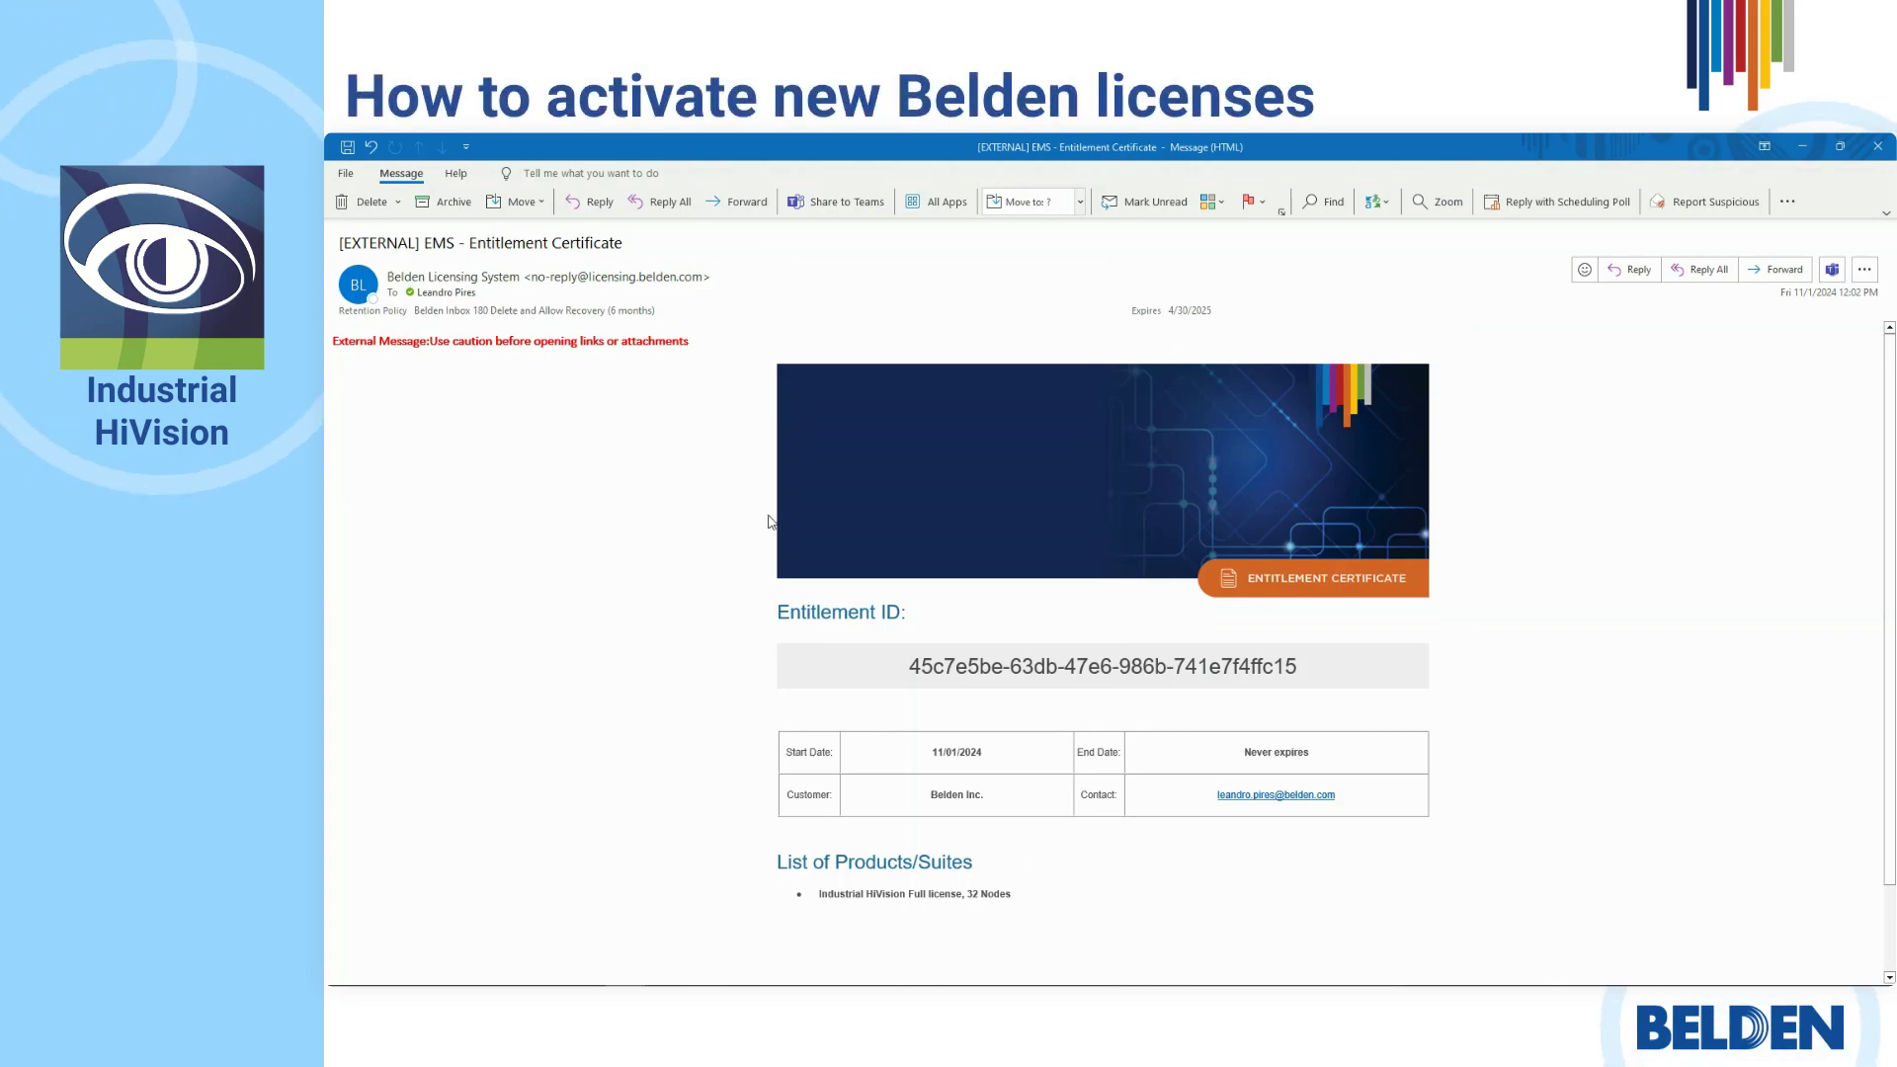
Highlight 'Entitlement Certificate' in the email's subject line, then clear the selection.
{"action": "left_click", "coordinate": [629, 247]}
{"action": "left_click_drag", "start_coordinate": [470, 245], "coordinate": [649, 234]}
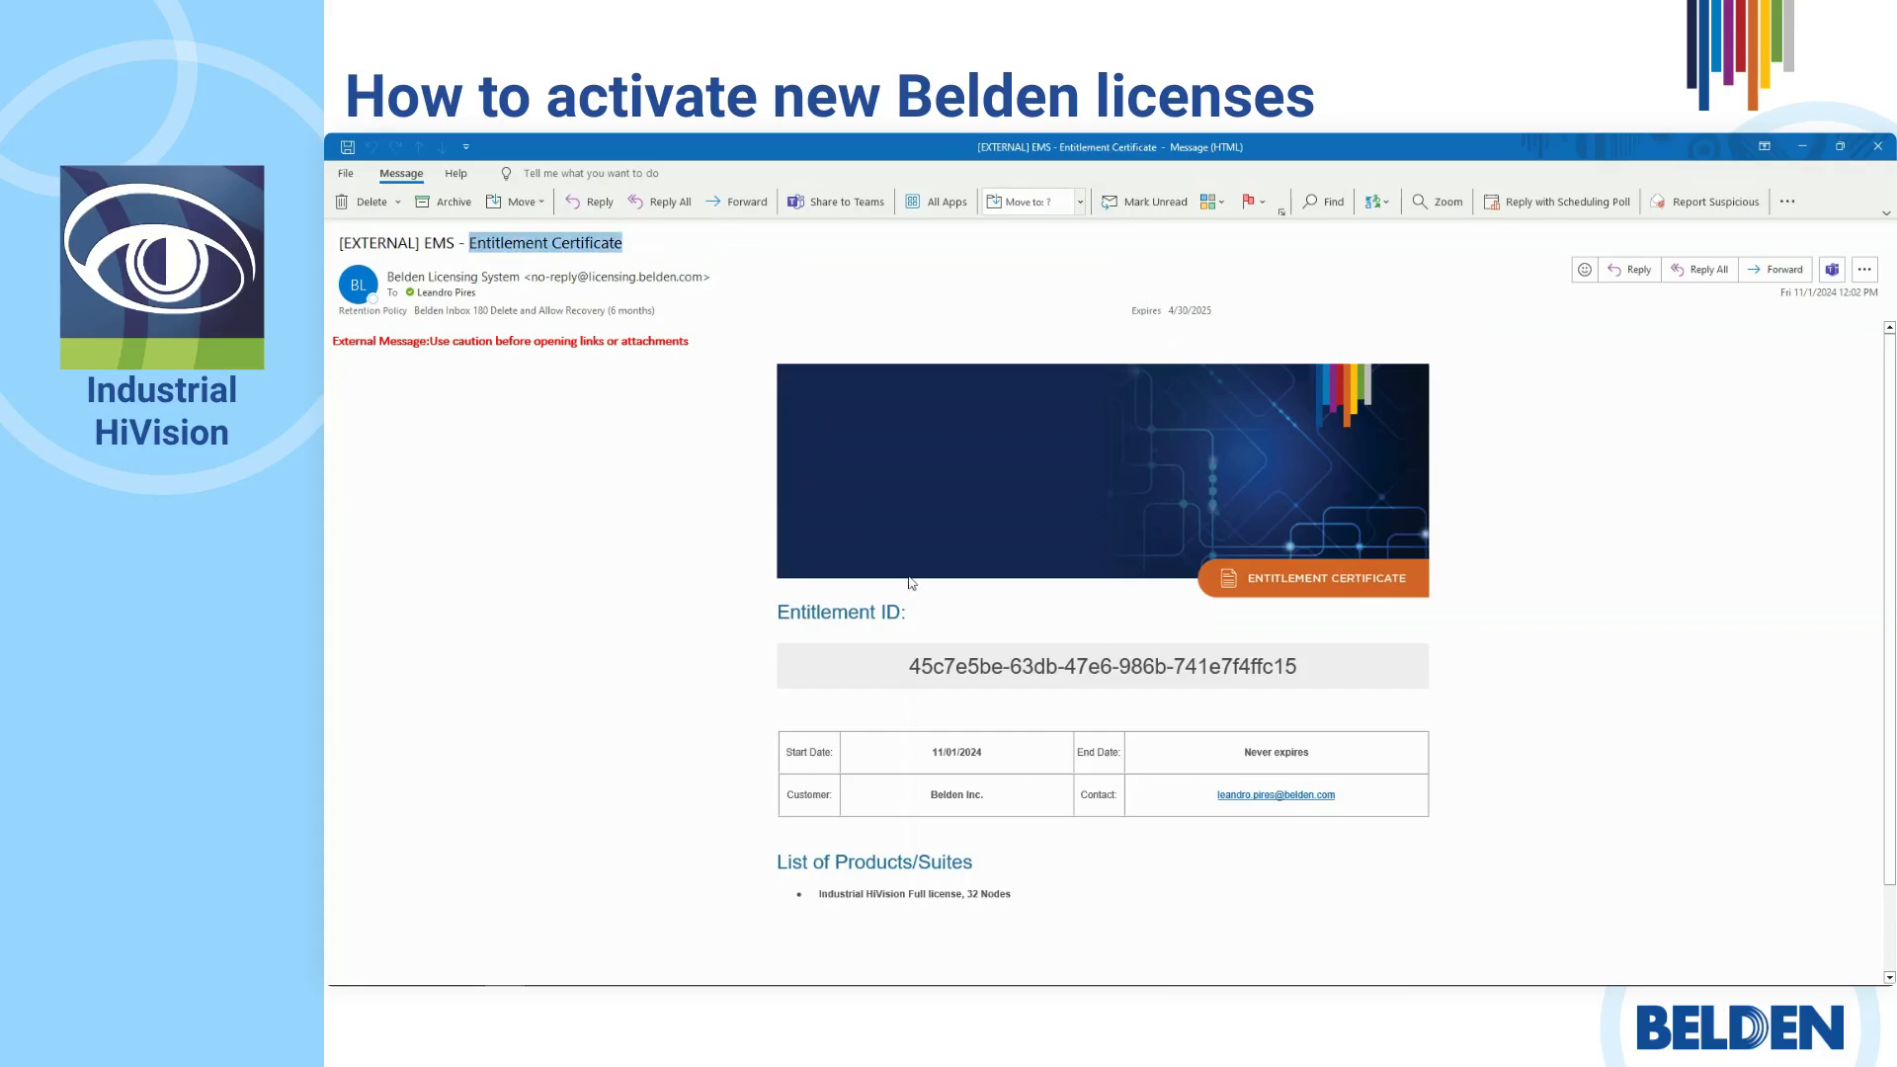
{"action": "left_click", "coordinate": [915, 610]}
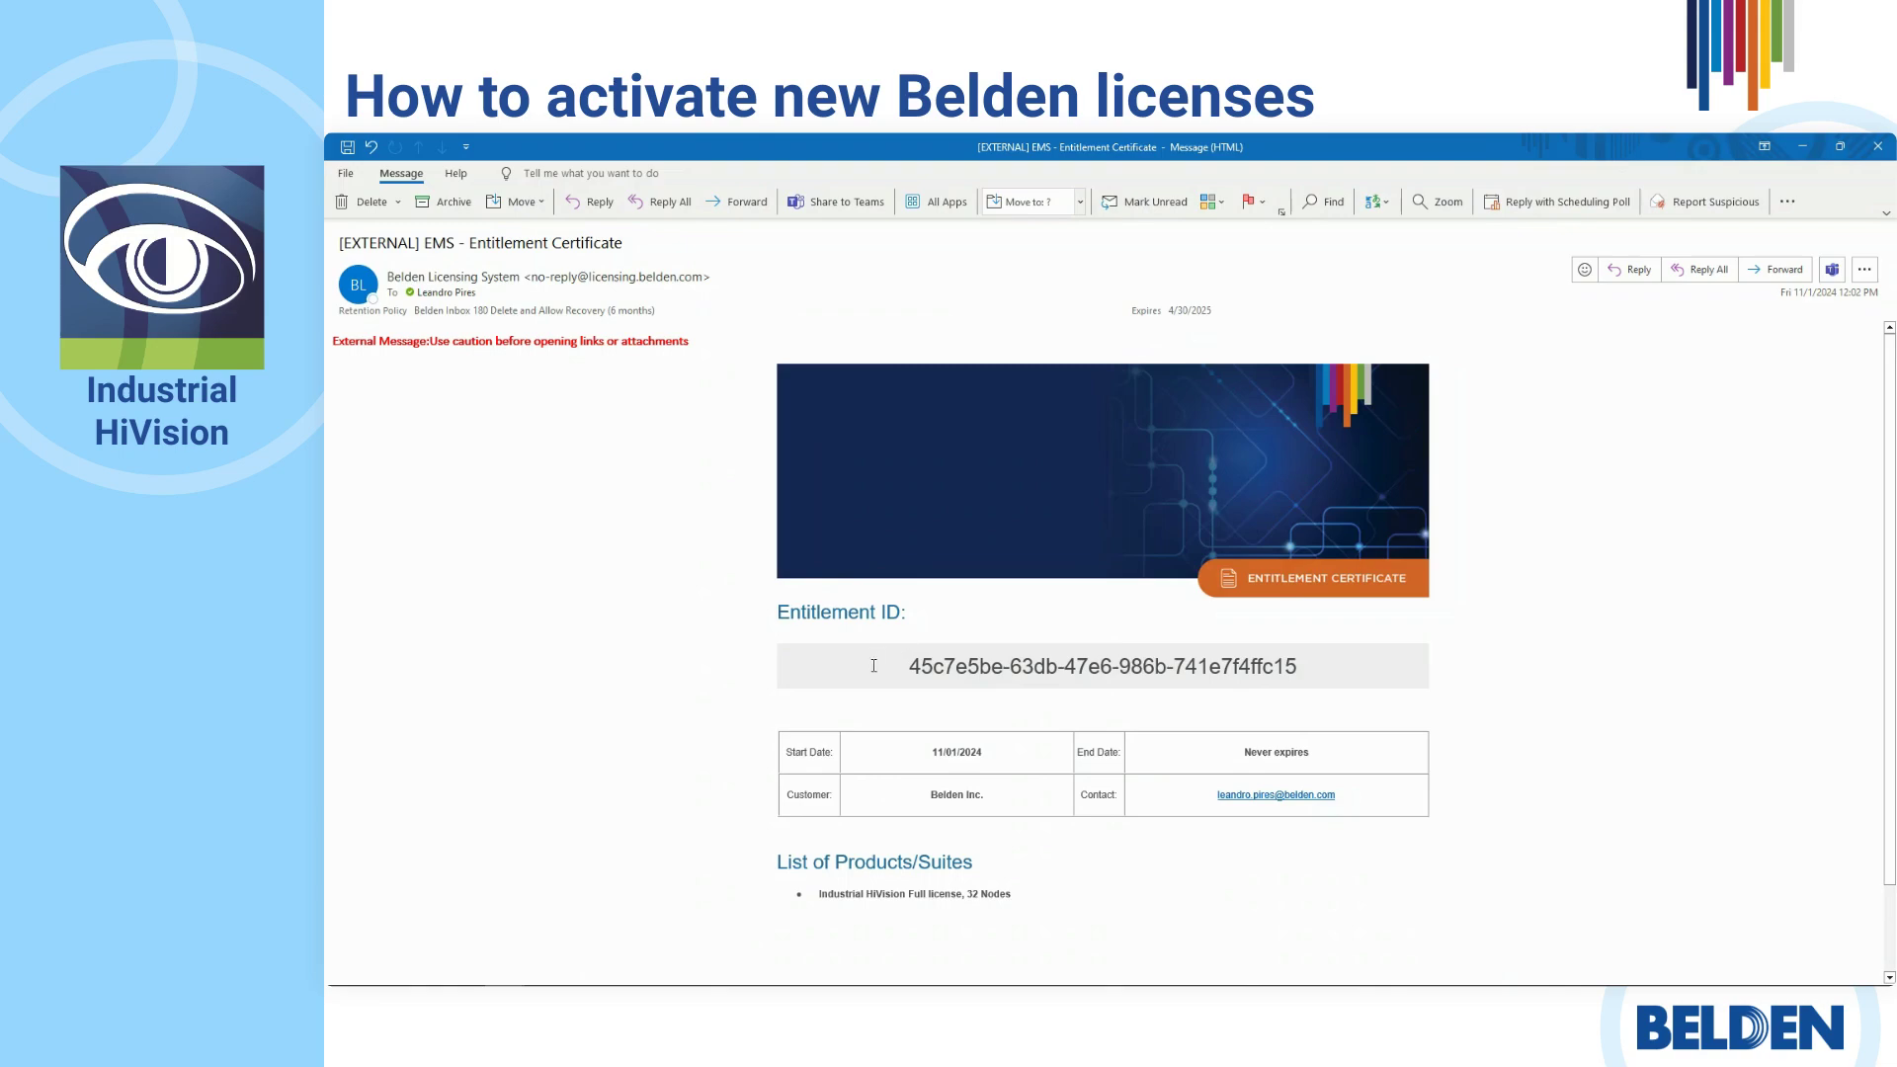
Copy the Entitlement ID from the certificate email body.
{"action": "left_click_drag", "start_coordinate": [909, 672], "coordinate": [1280, 674]}
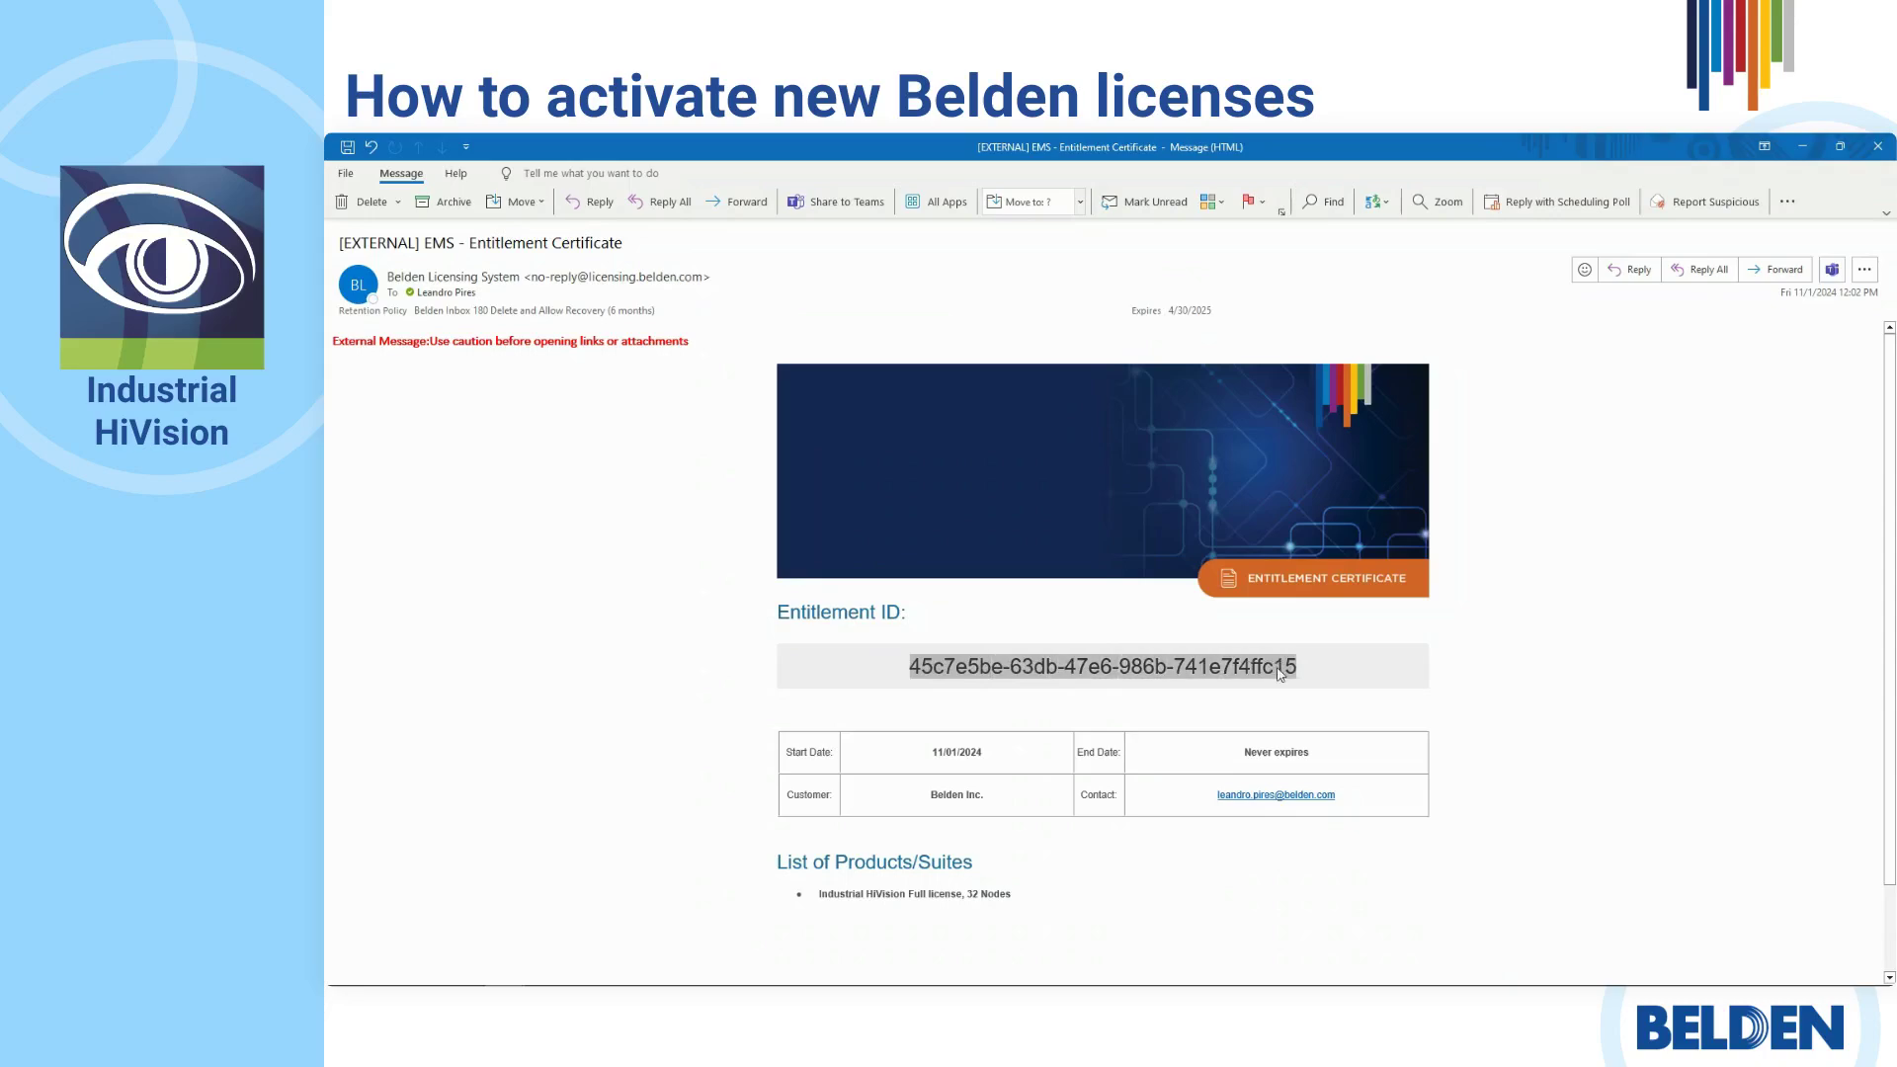
{"action": "right_click", "coordinate": [1280, 673]}
{"action": "left_click", "coordinate": [1324, 678]}
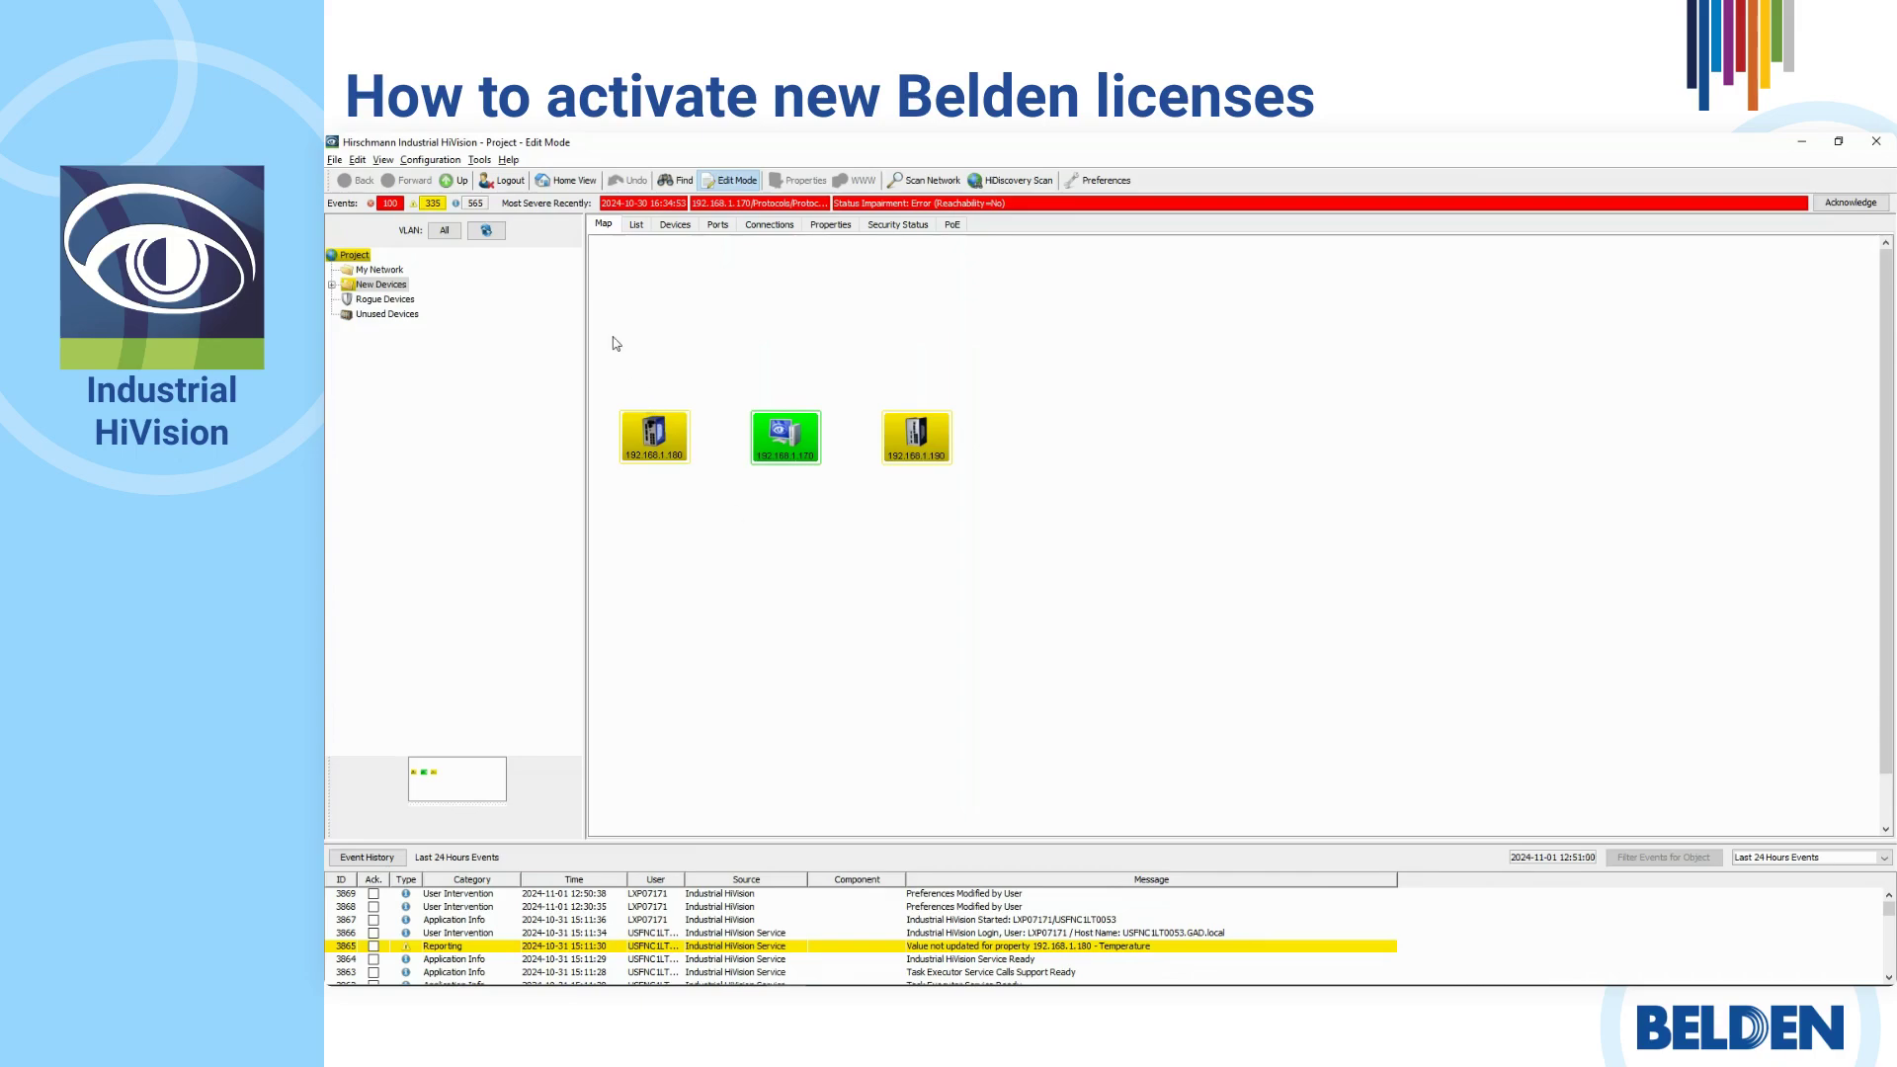
Open Help > Online > Order a Belden License and maximize the Sentinel EMS login page.
{"action": "left_click", "coordinate": [510, 160]}
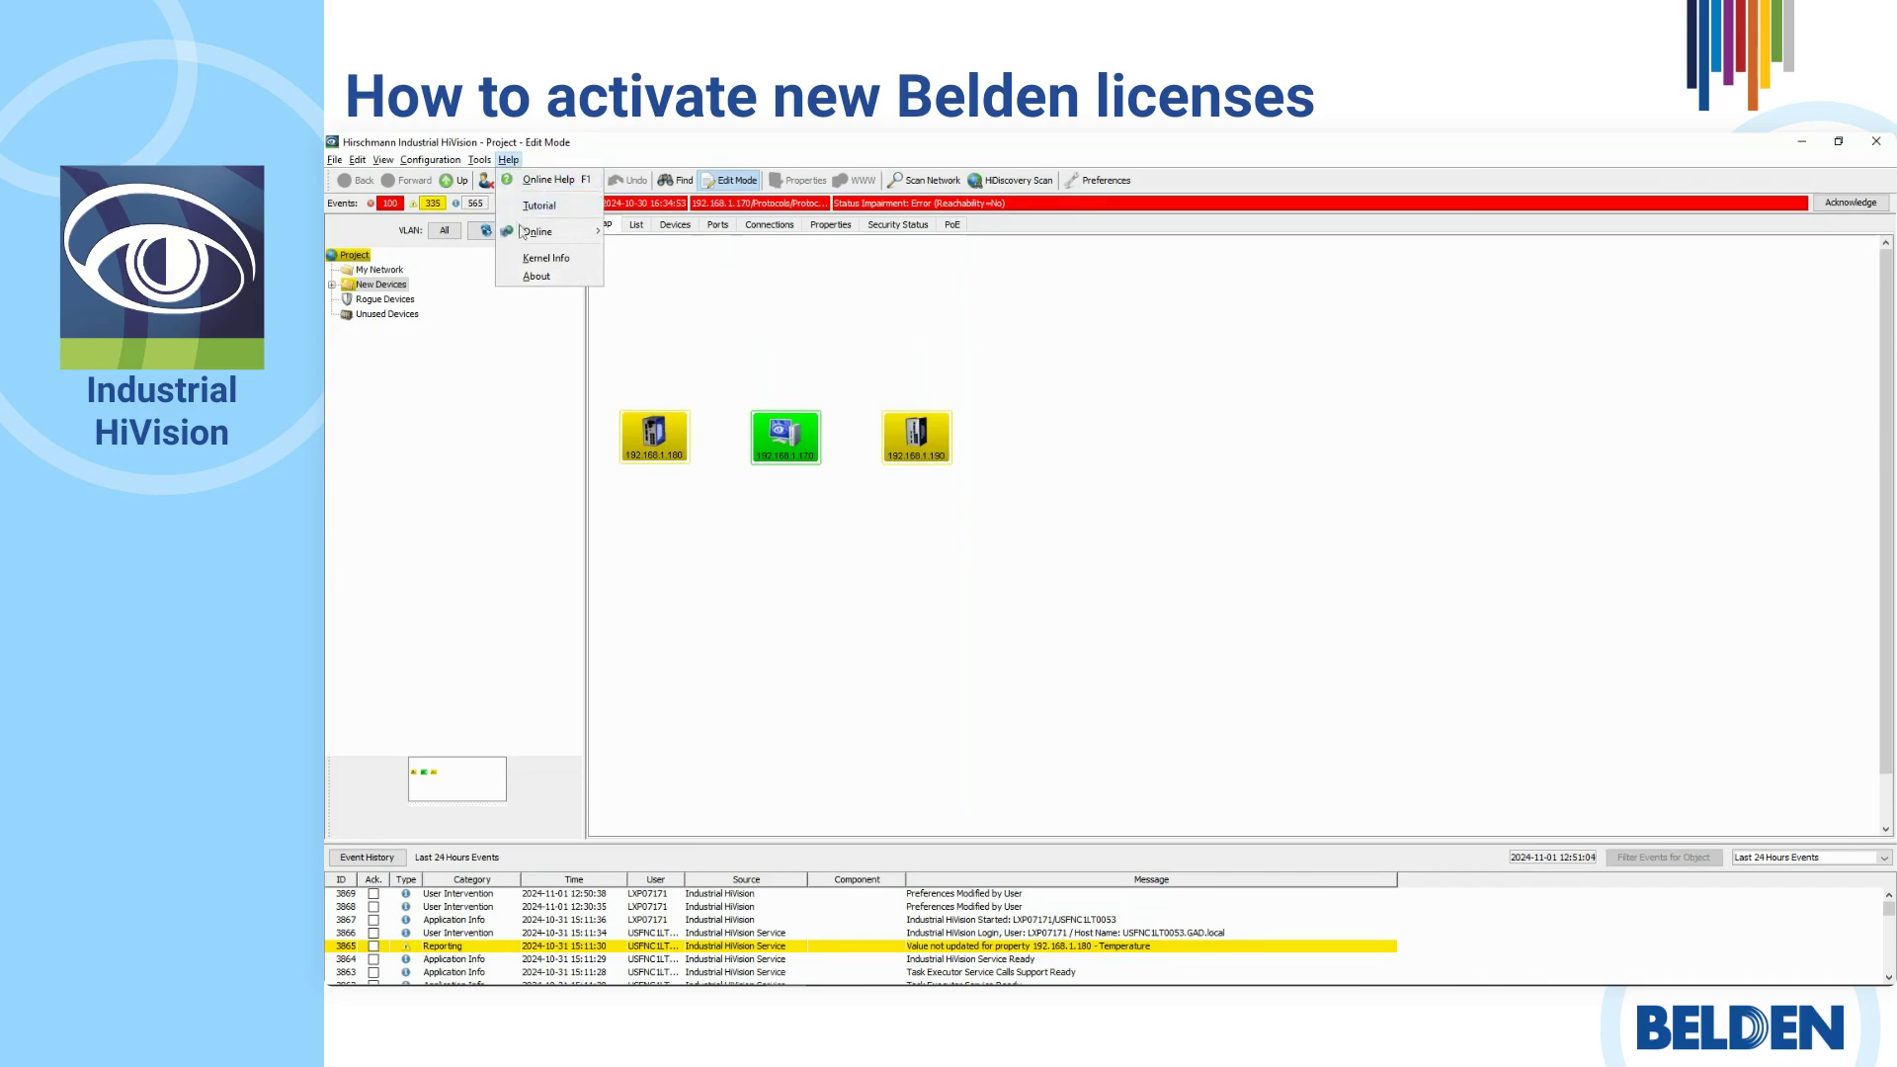
{"action": "mouse_move", "coordinate": [531, 238]}
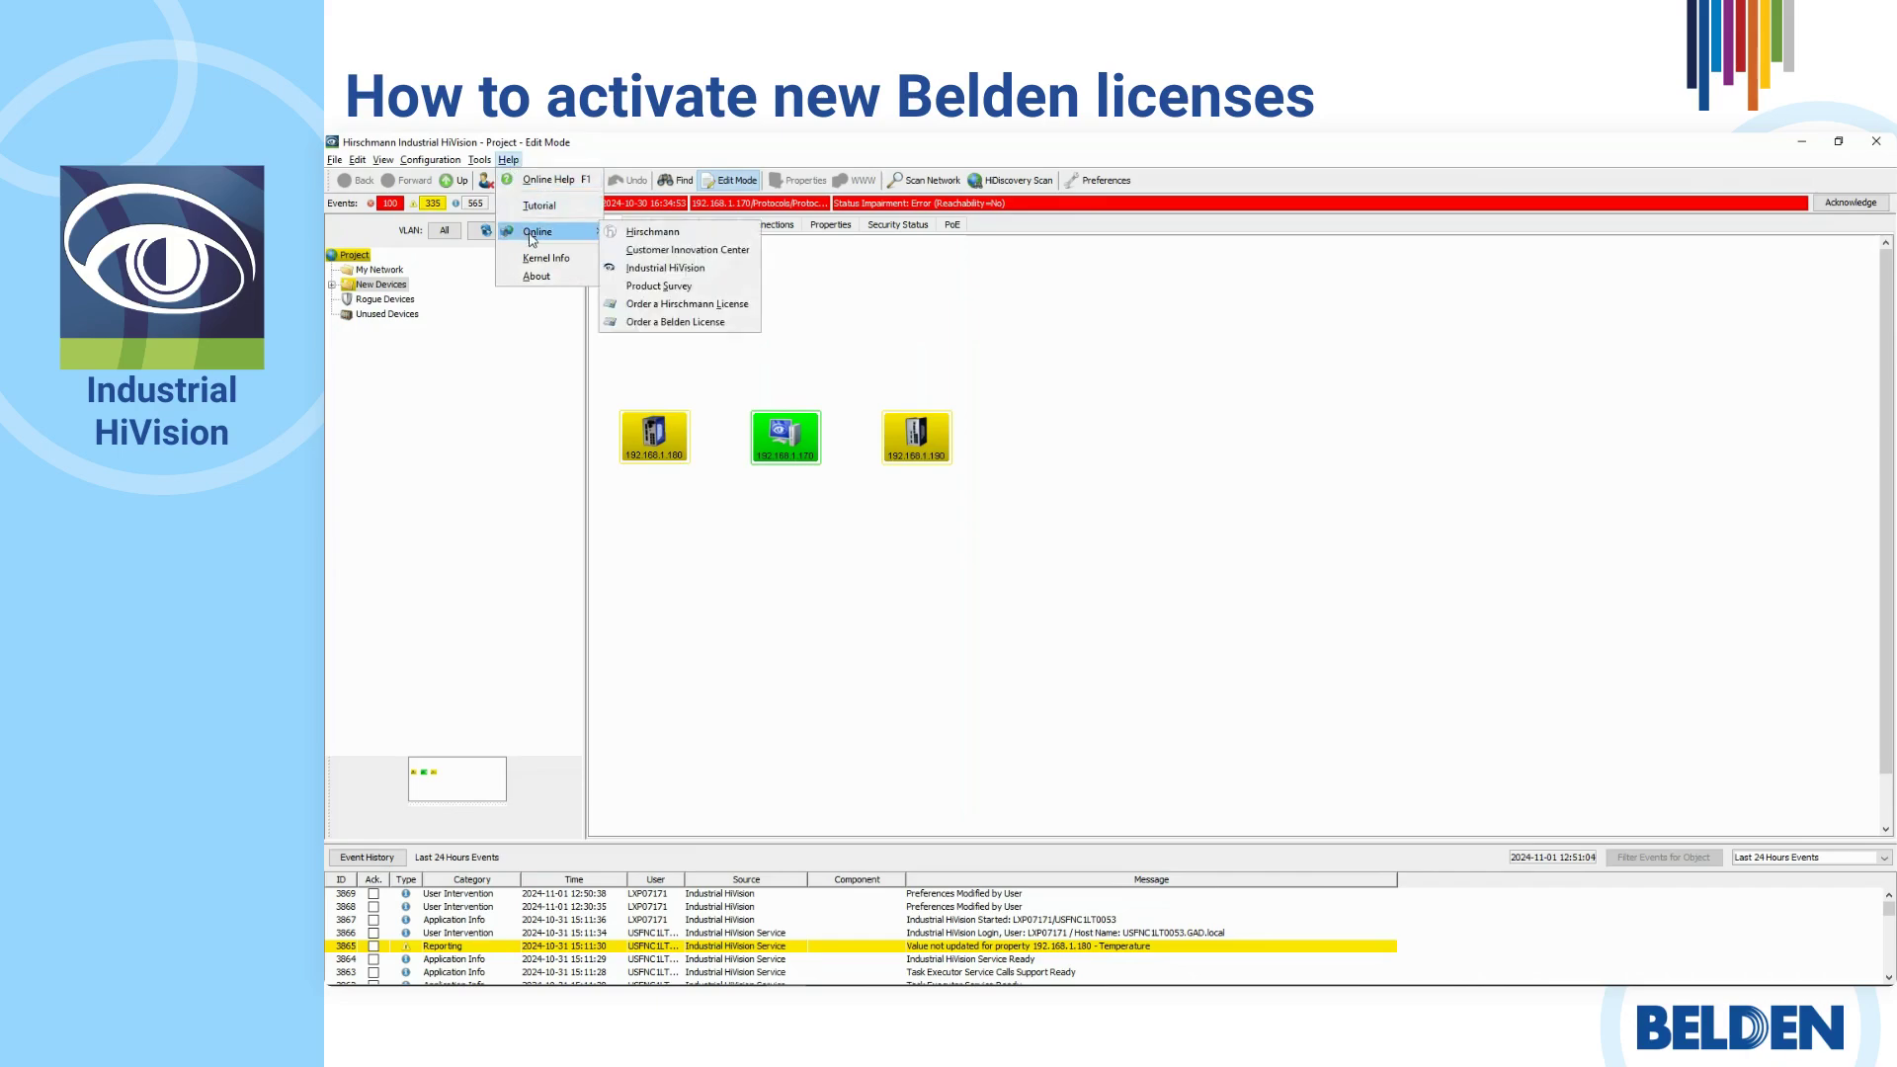
{"action": "left_click", "coordinate": [675, 322]}
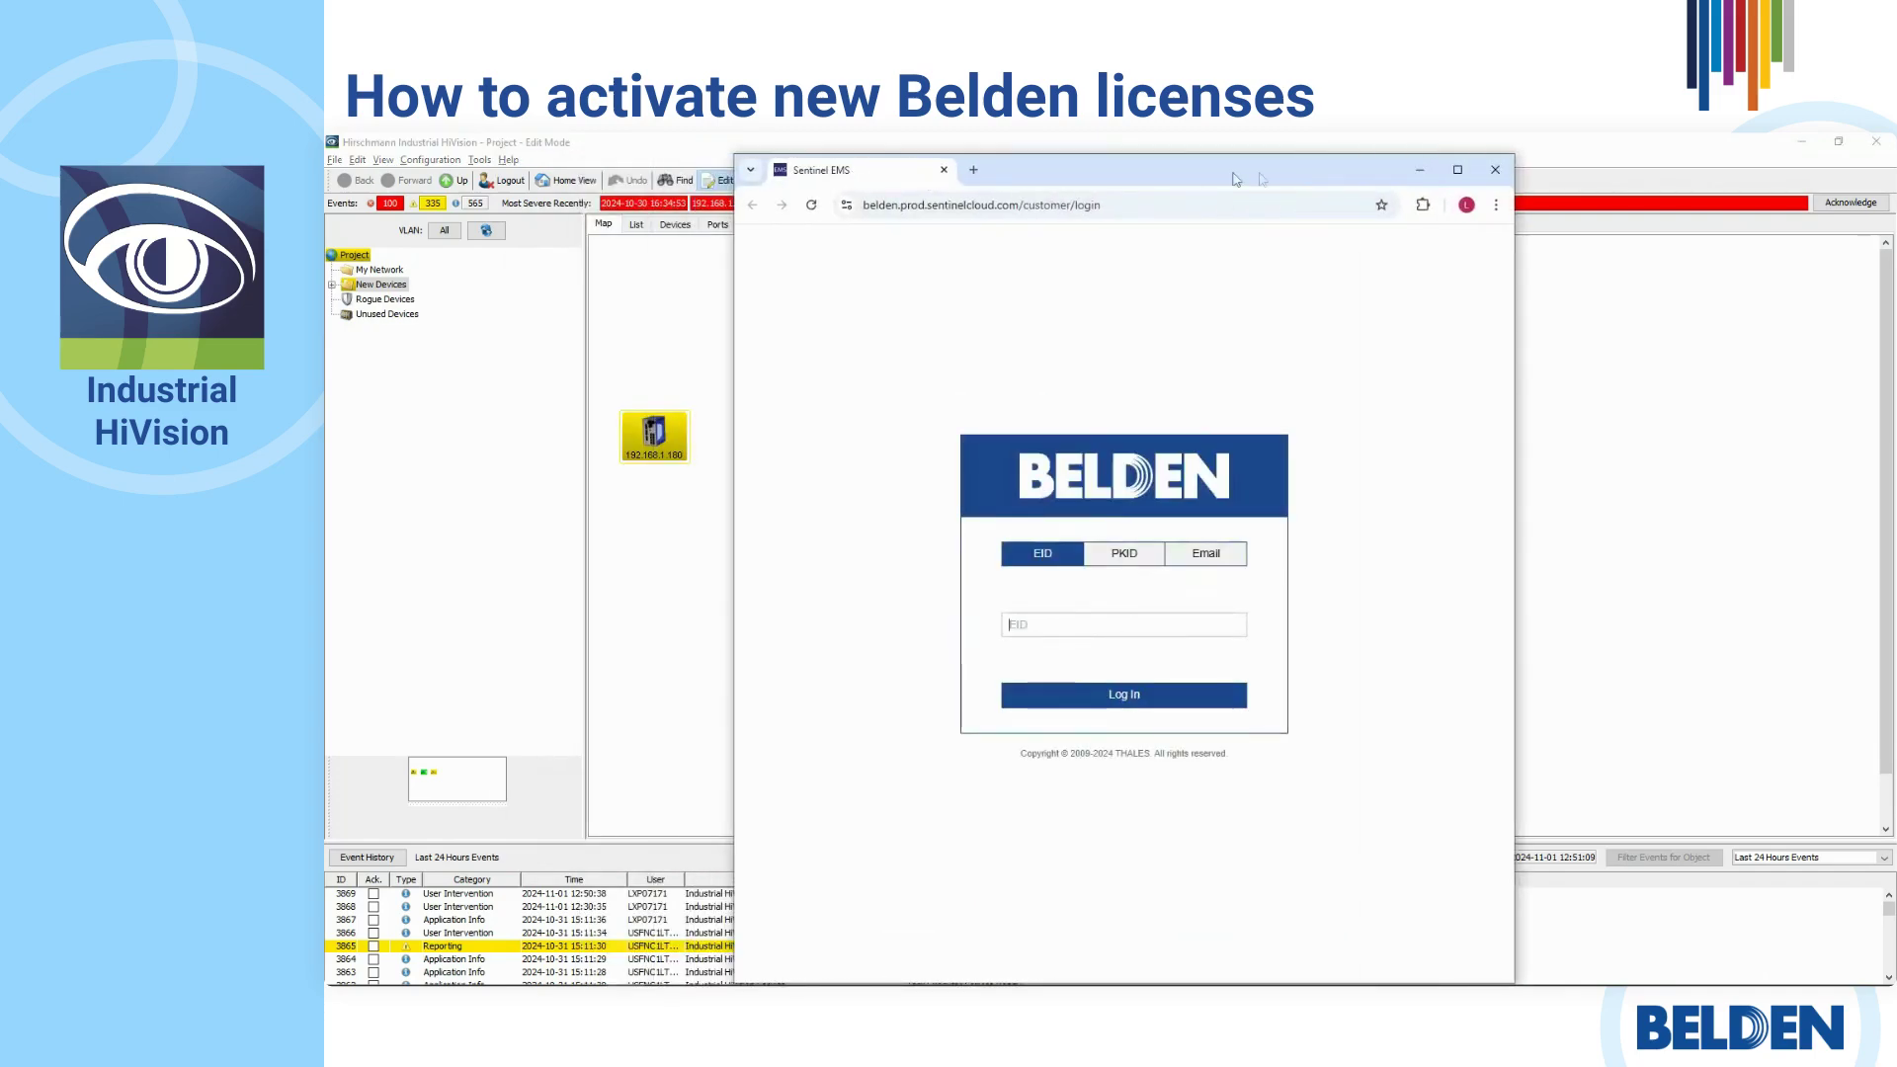
{"action": "left_click", "coordinate": [1457, 170]}
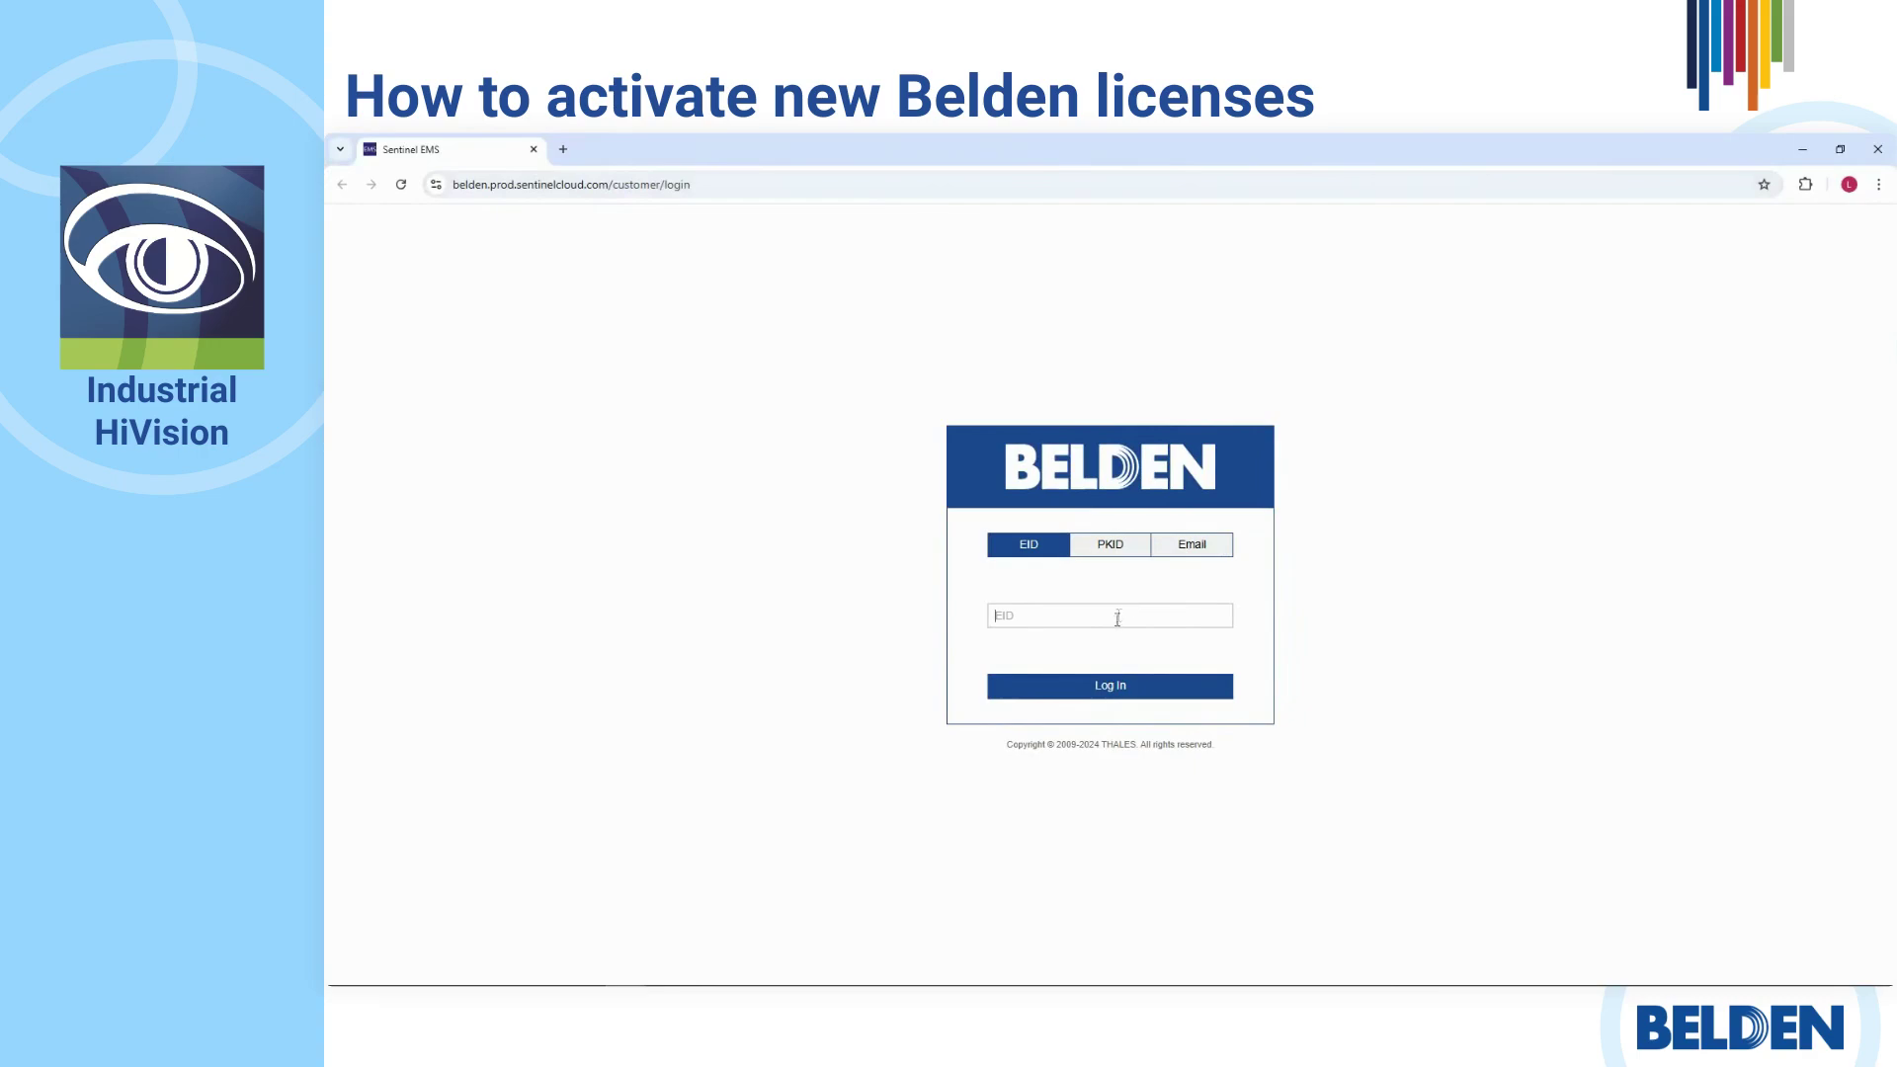
Log in to Sentinel EMS with the pasted Entitlement ID and start activating the 32-node license.
{"action": "key", "text": "ctrl+v"}
{"action": "left_click", "coordinate": [1112, 689]}
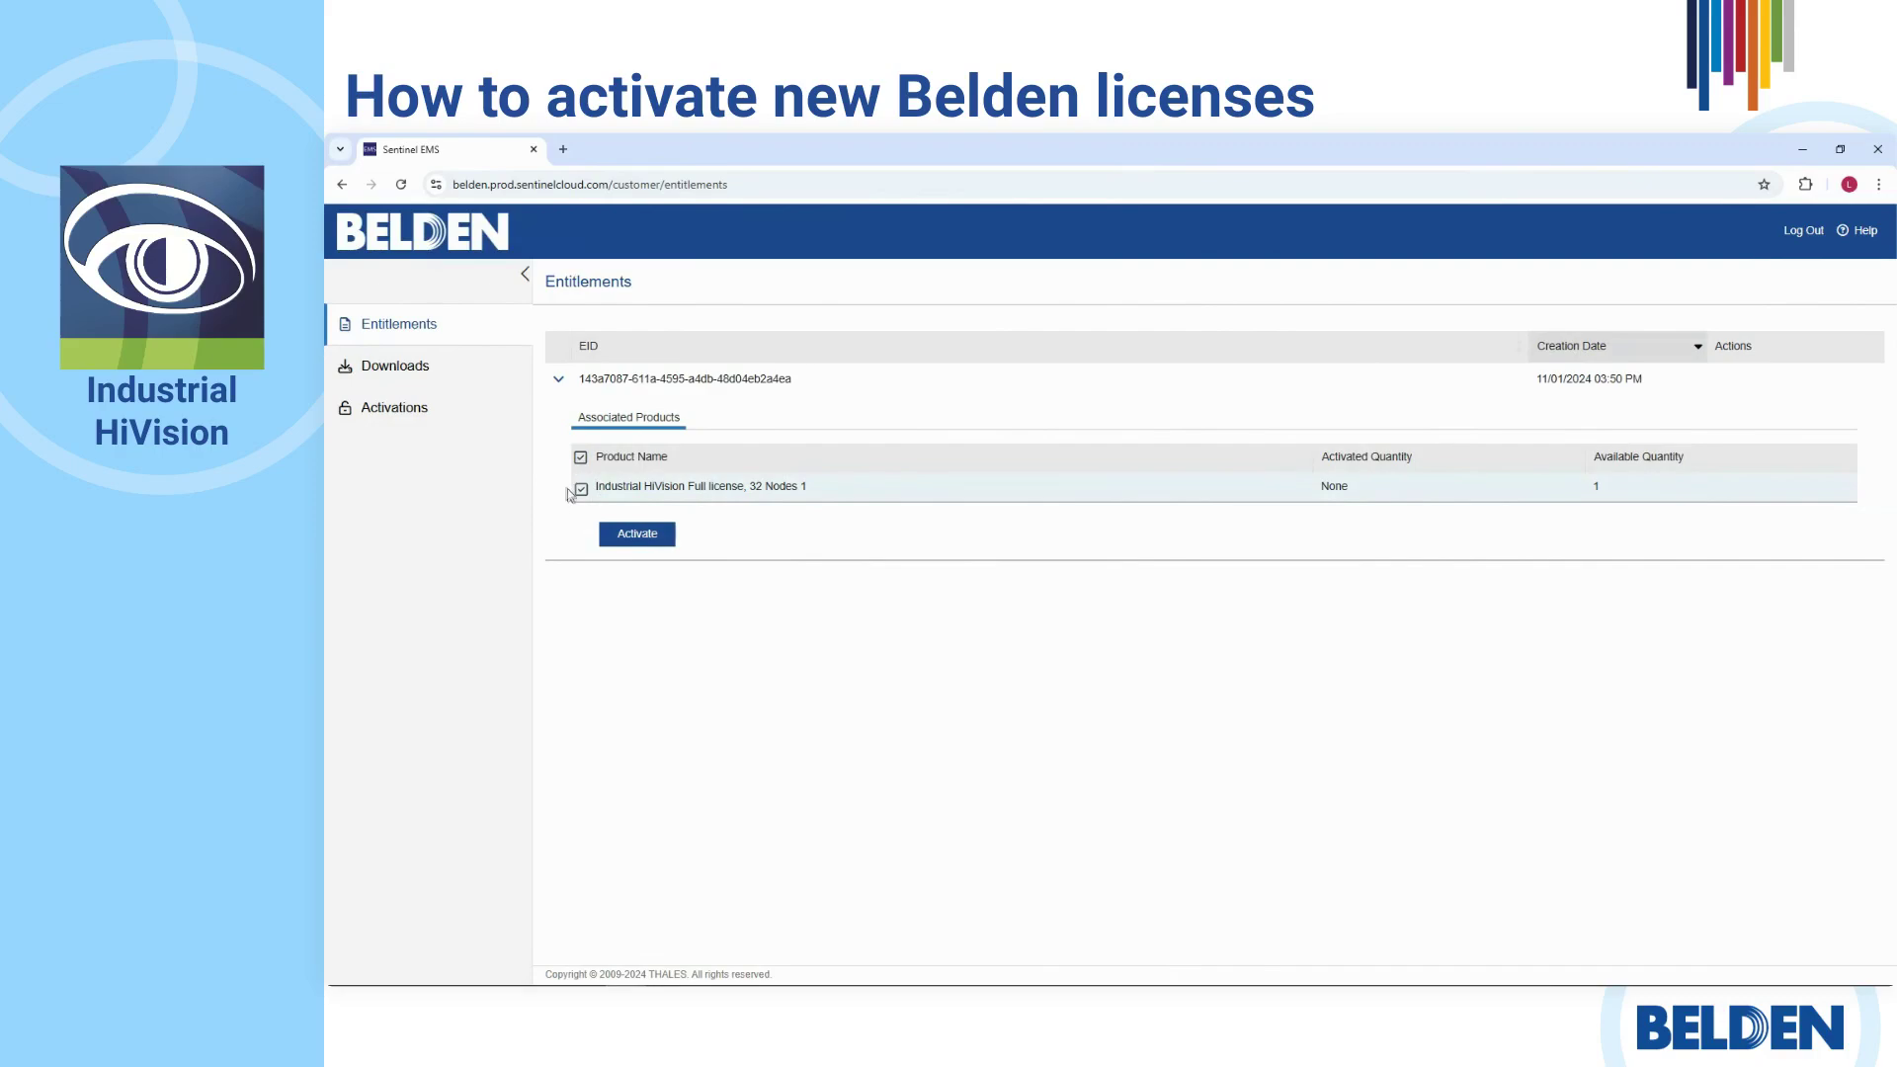
{"action": "left_click", "coordinate": [644, 543]}
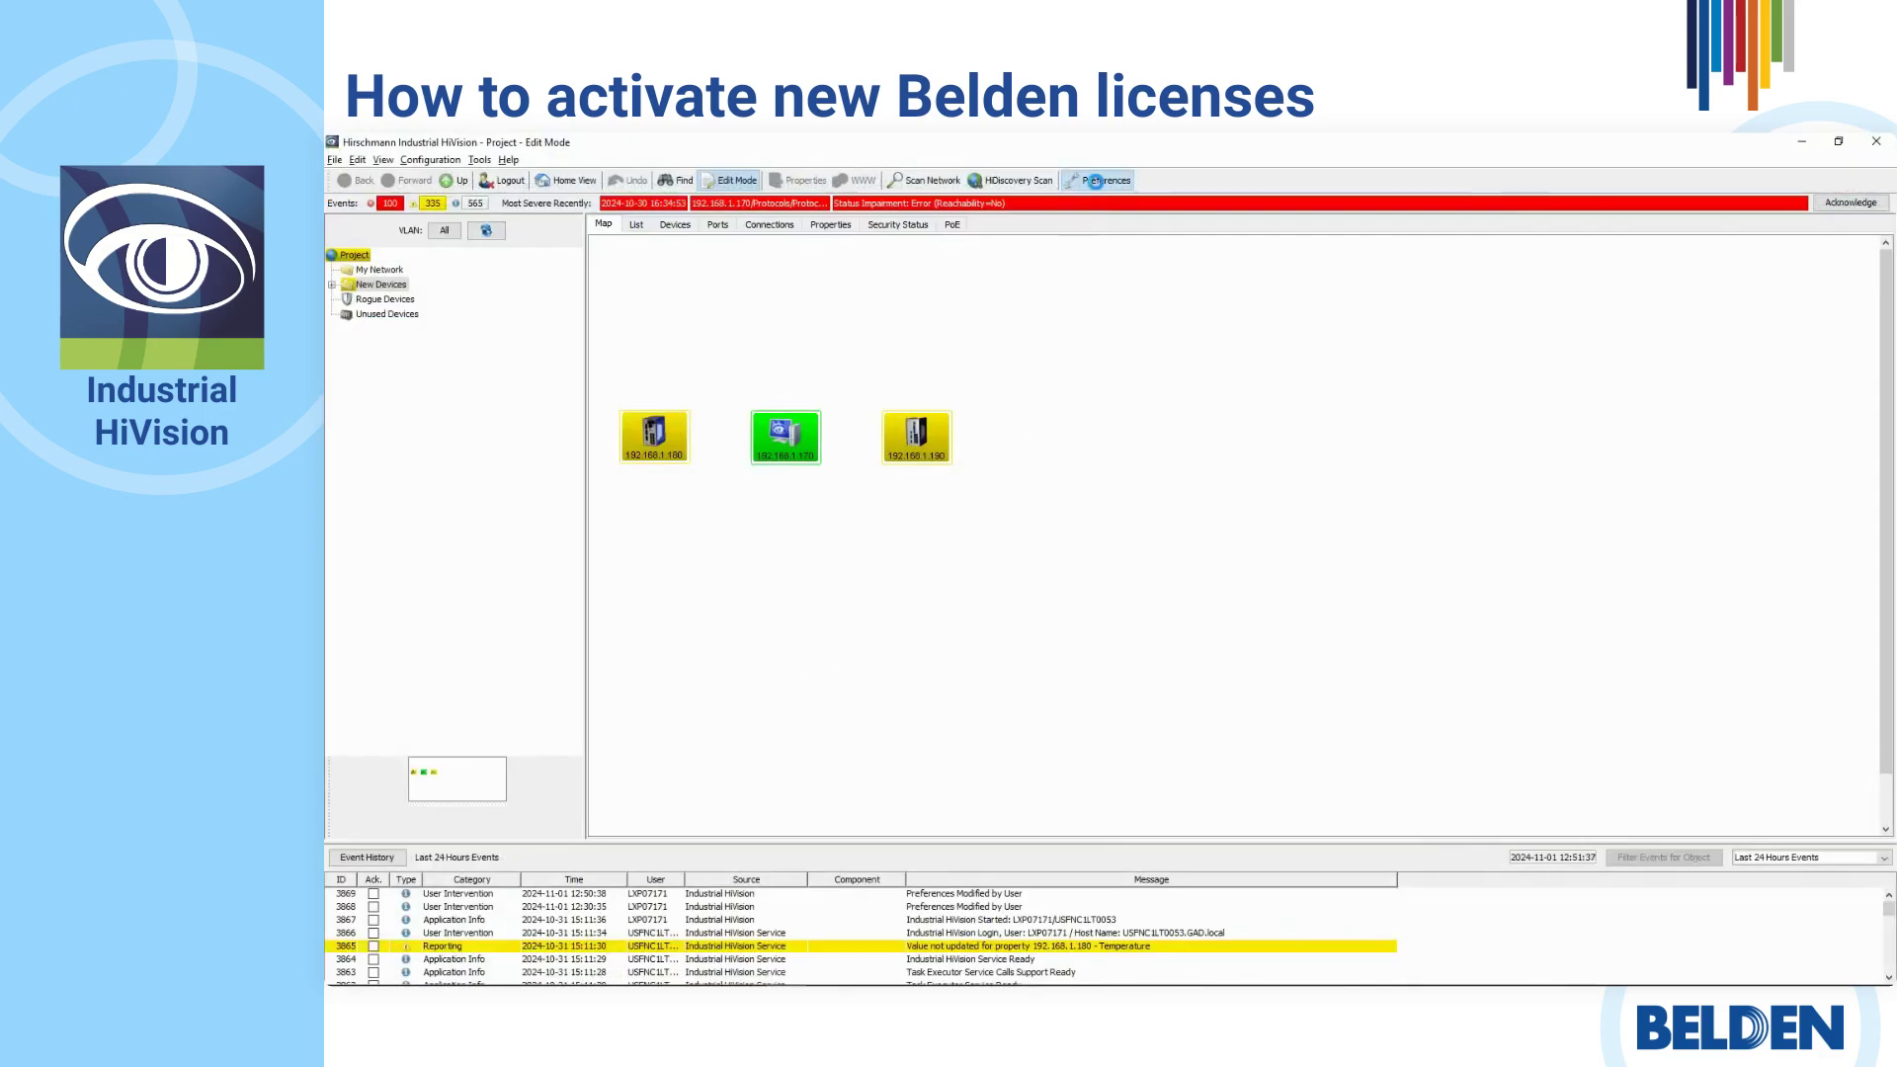
Copy the machine Fingerprint from the License preferences and return to the Sentinel EMS activation form.
{"action": "left_click", "coordinate": [1097, 186]}
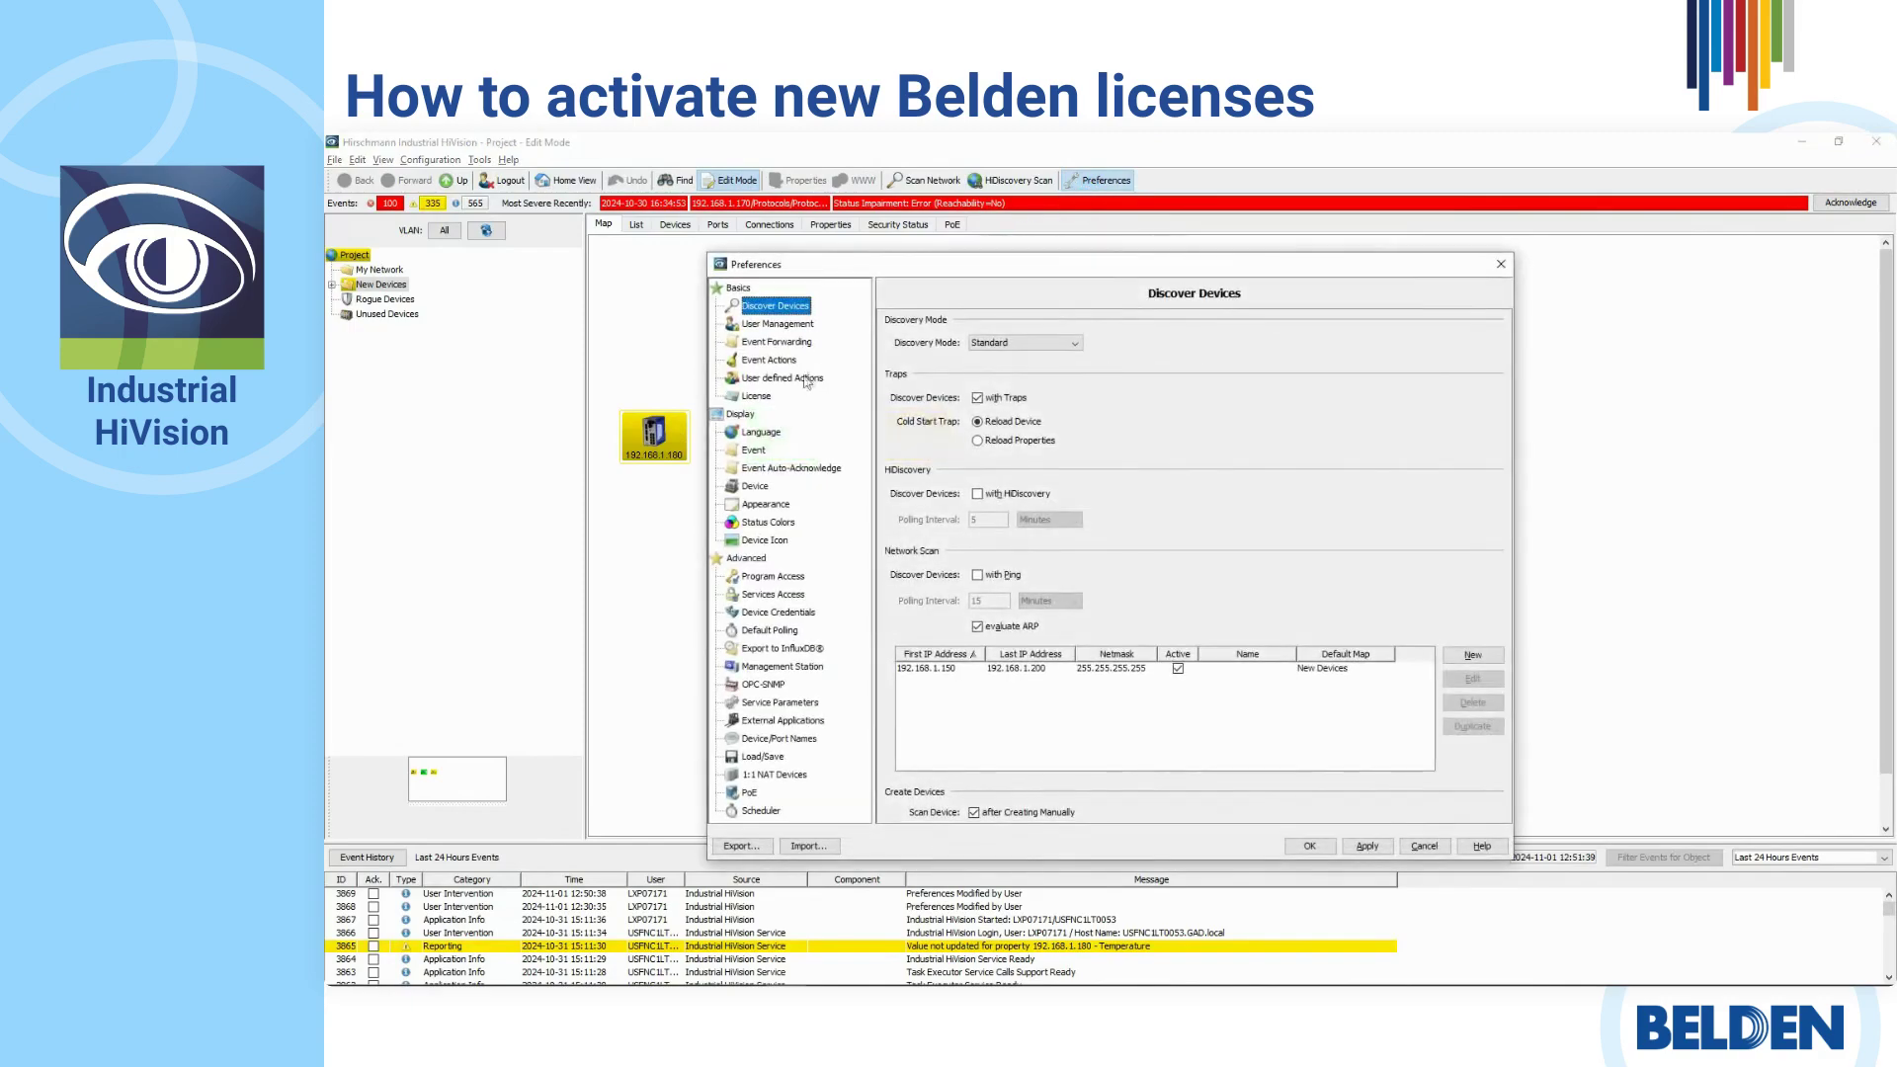
{"action": "left_click", "coordinate": [757, 396]}
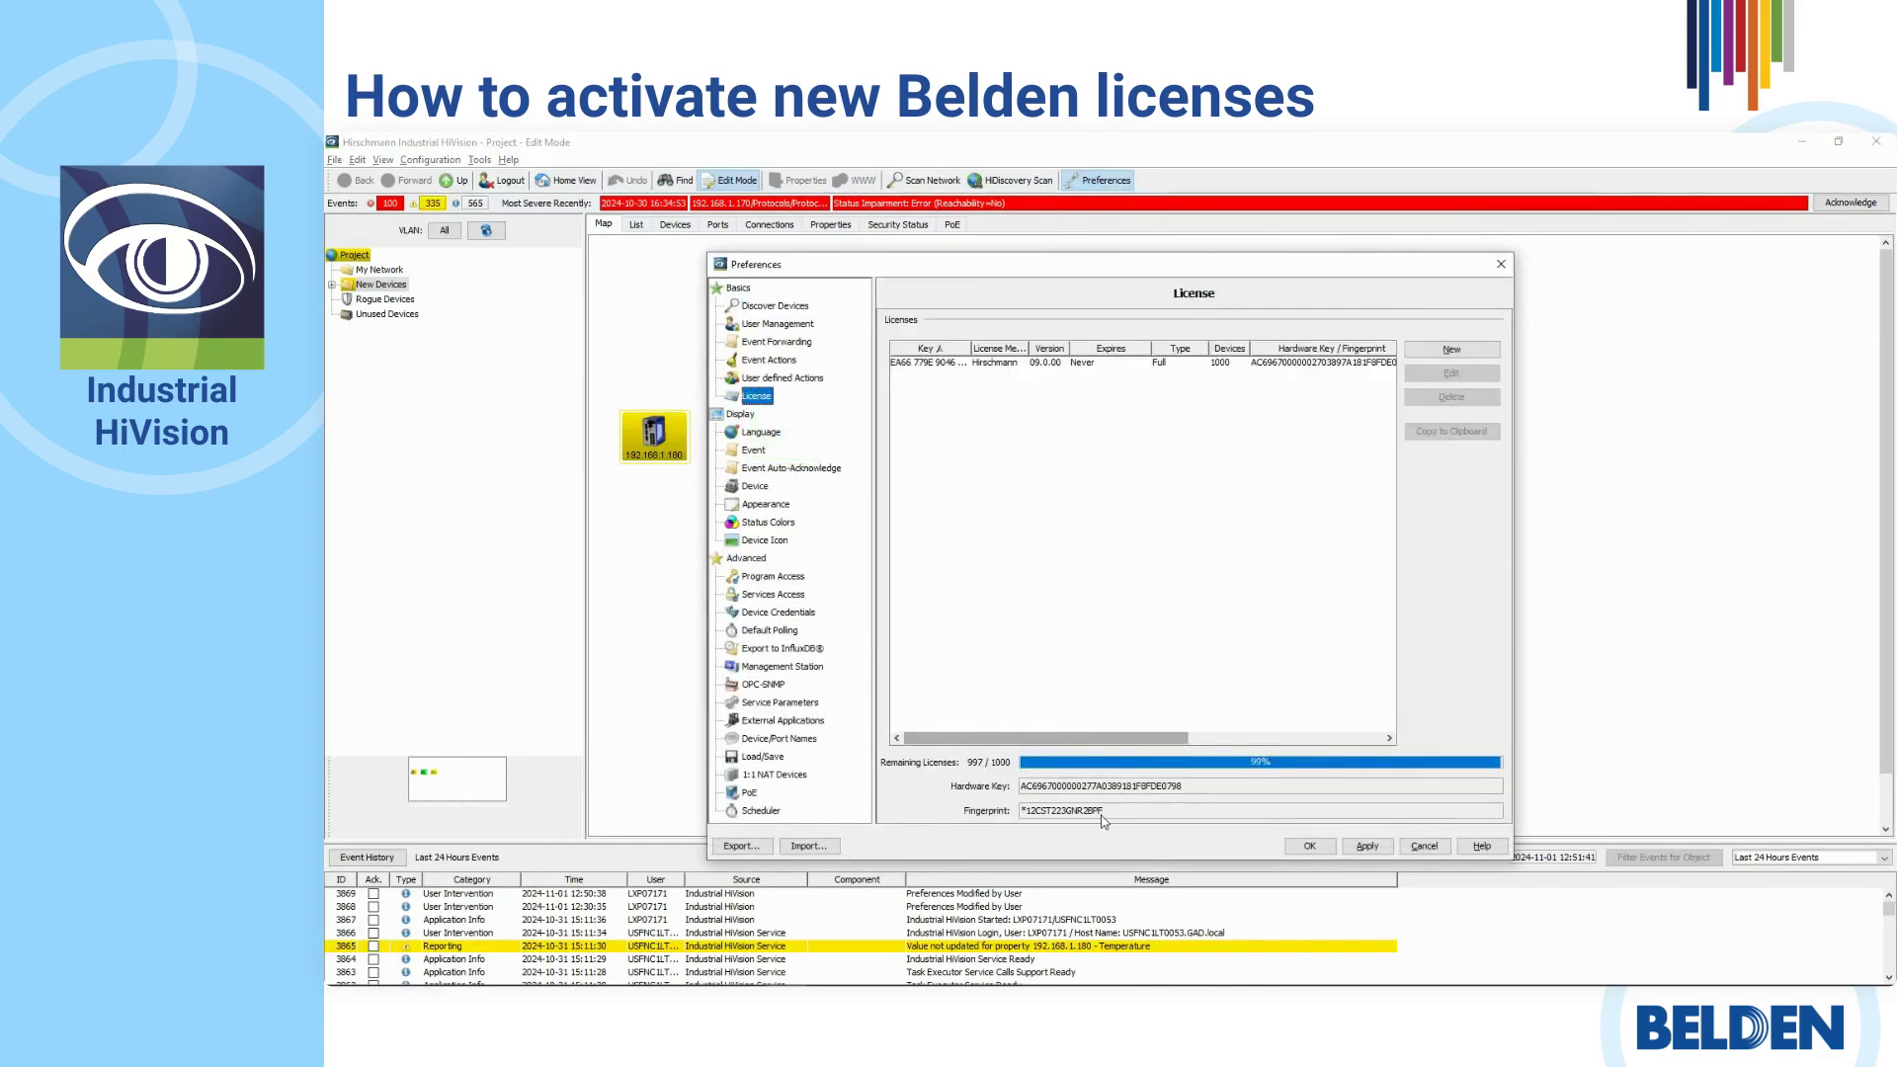
{"action": "left_click_drag", "start_coordinate": [1104, 813], "coordinate": [1024, 813]}
{"action": "key", "text": "ctrl+c"}
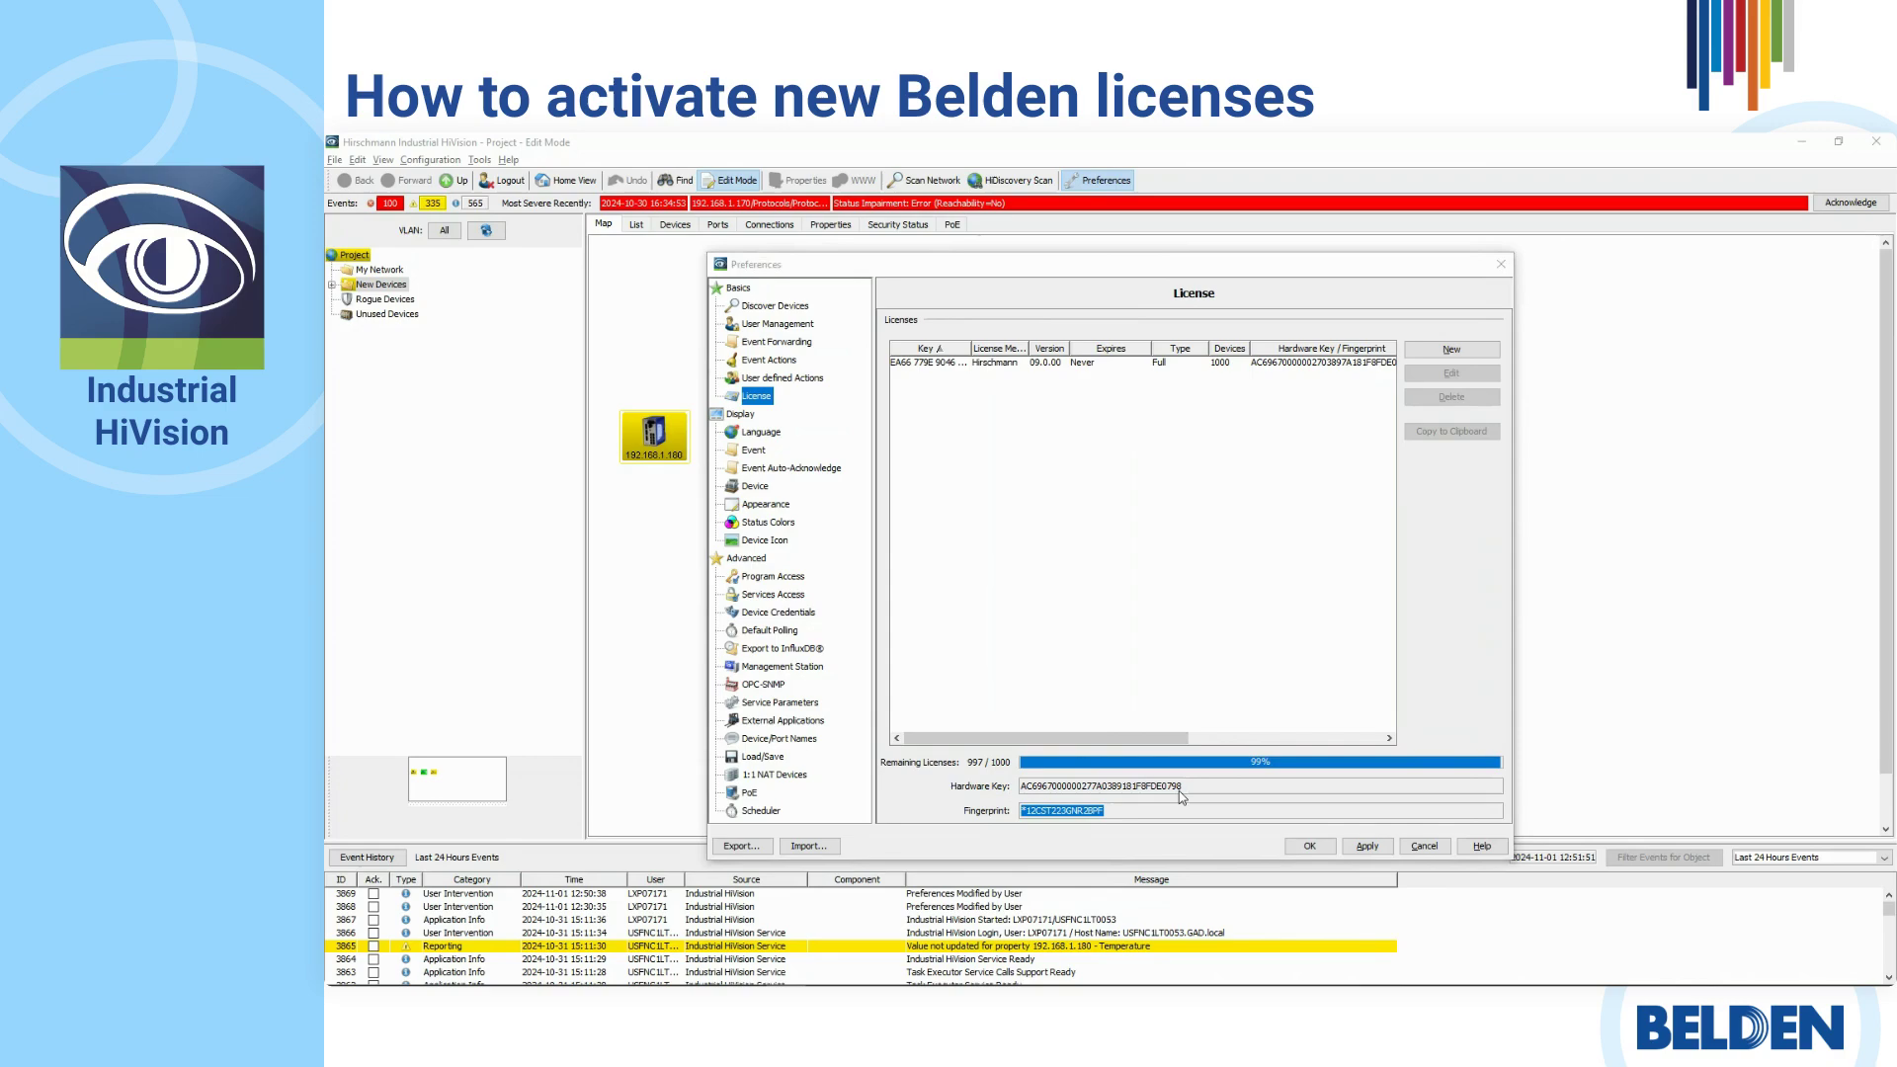
{"action": "key", "text": "alt+Tab"}
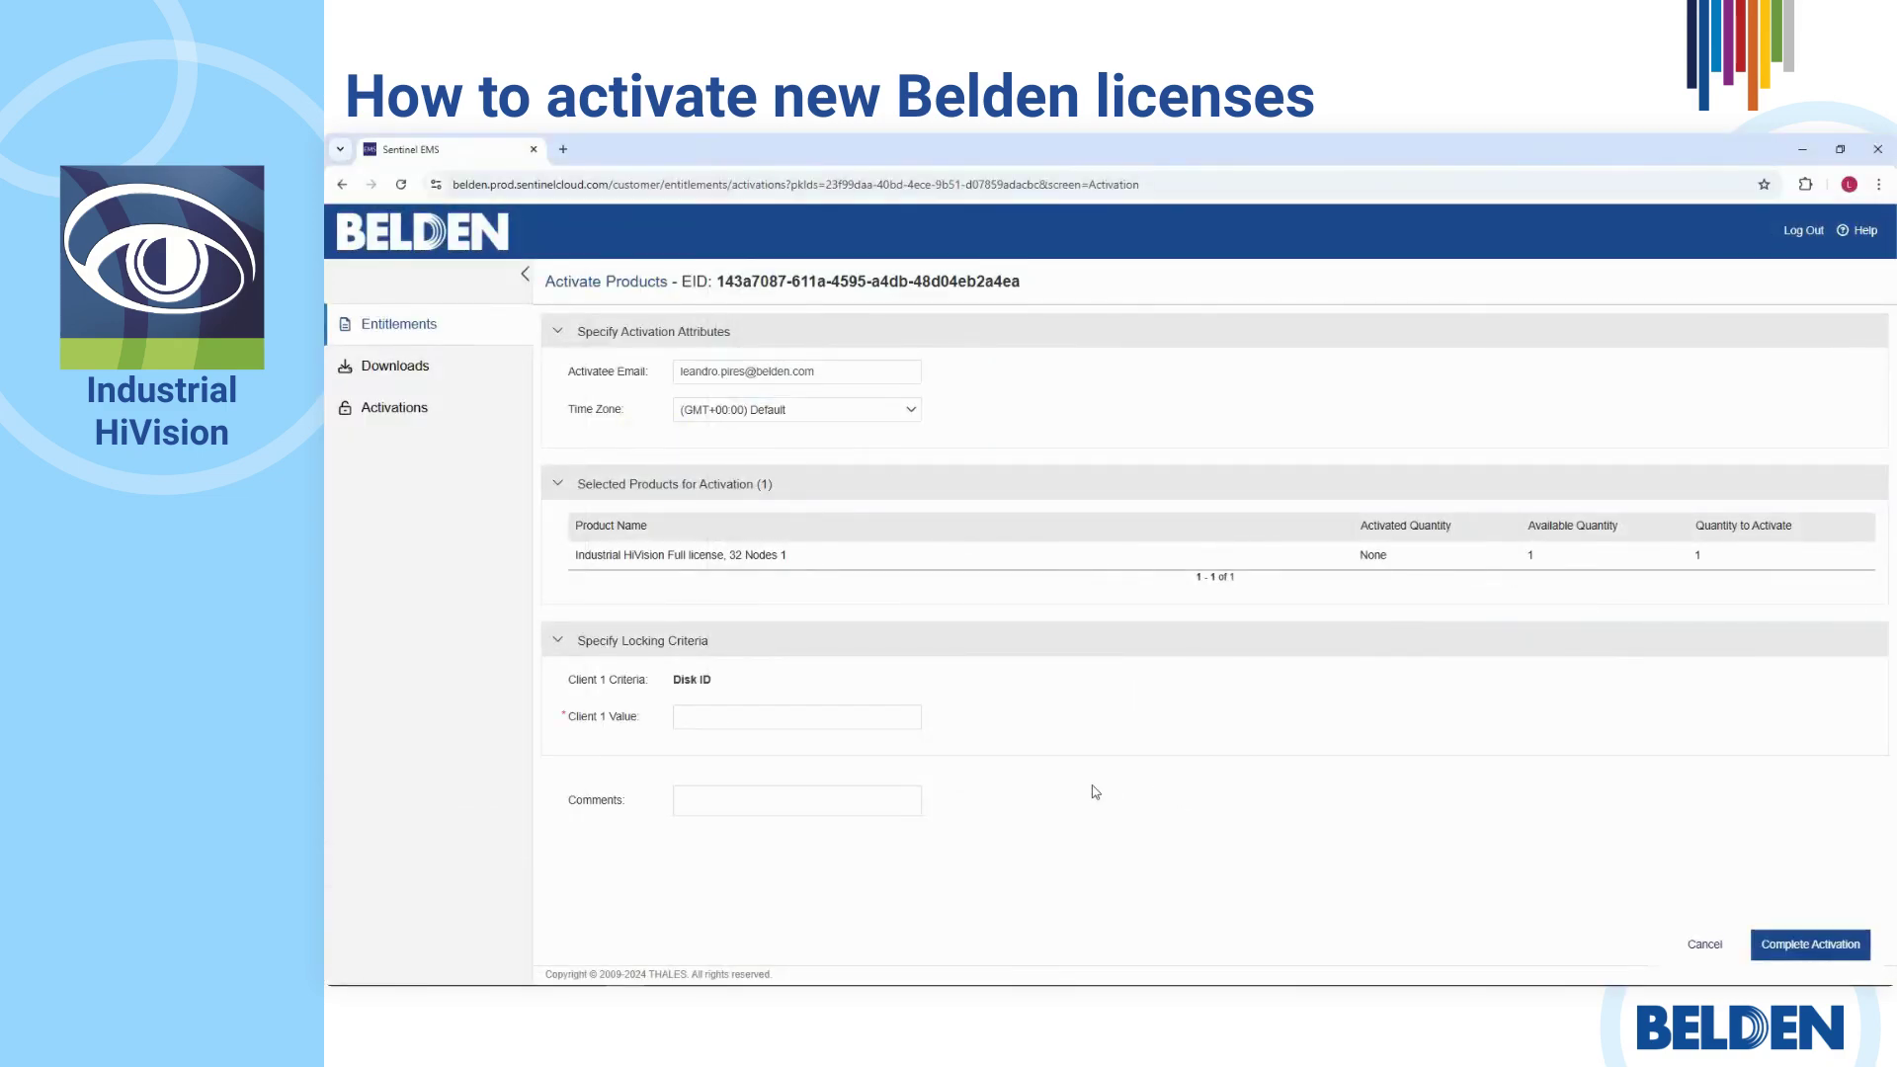
Paste the fingerprint as the Disk ID, complete activation, and select the generated License String.
{"action": "left_click", "coordinate": [884, 720]}
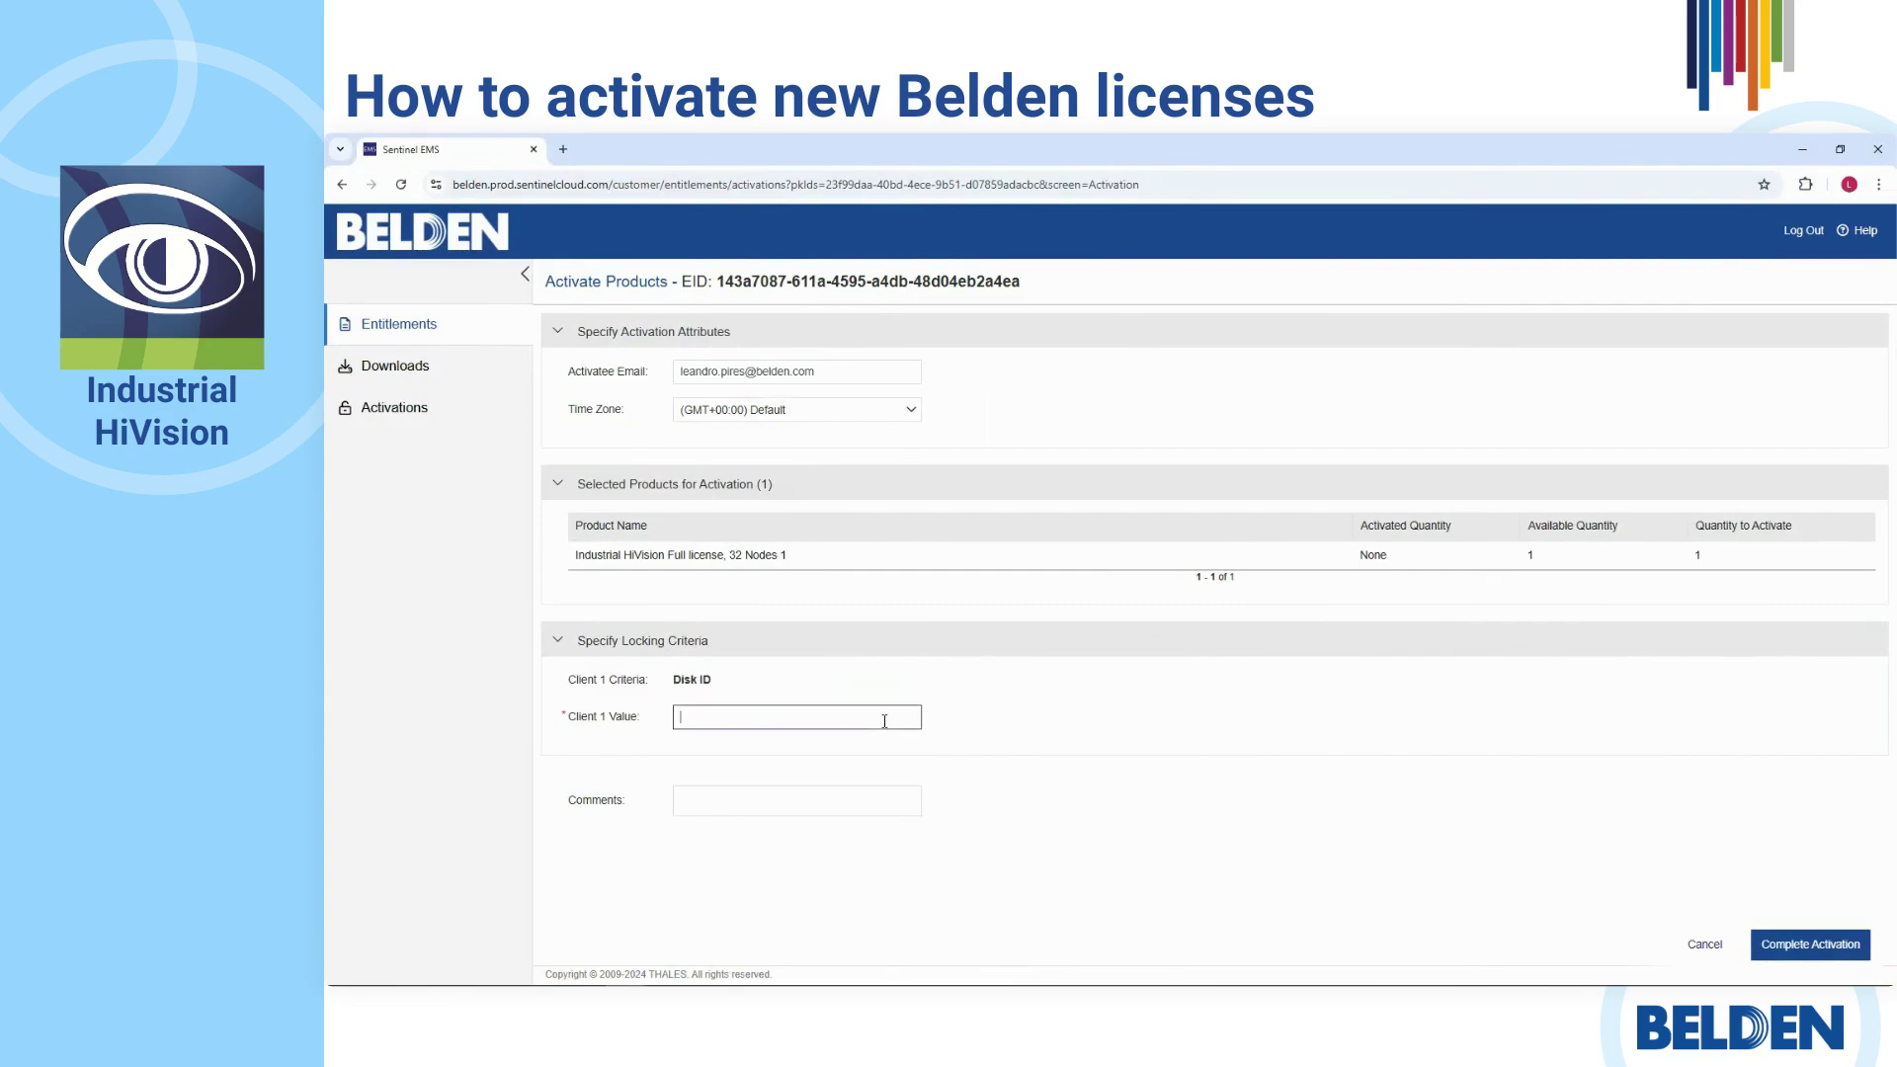
{"action": "key", "text": "ctrl+v"}
{"action": "left_click", "coordinate": [1782, 946]}
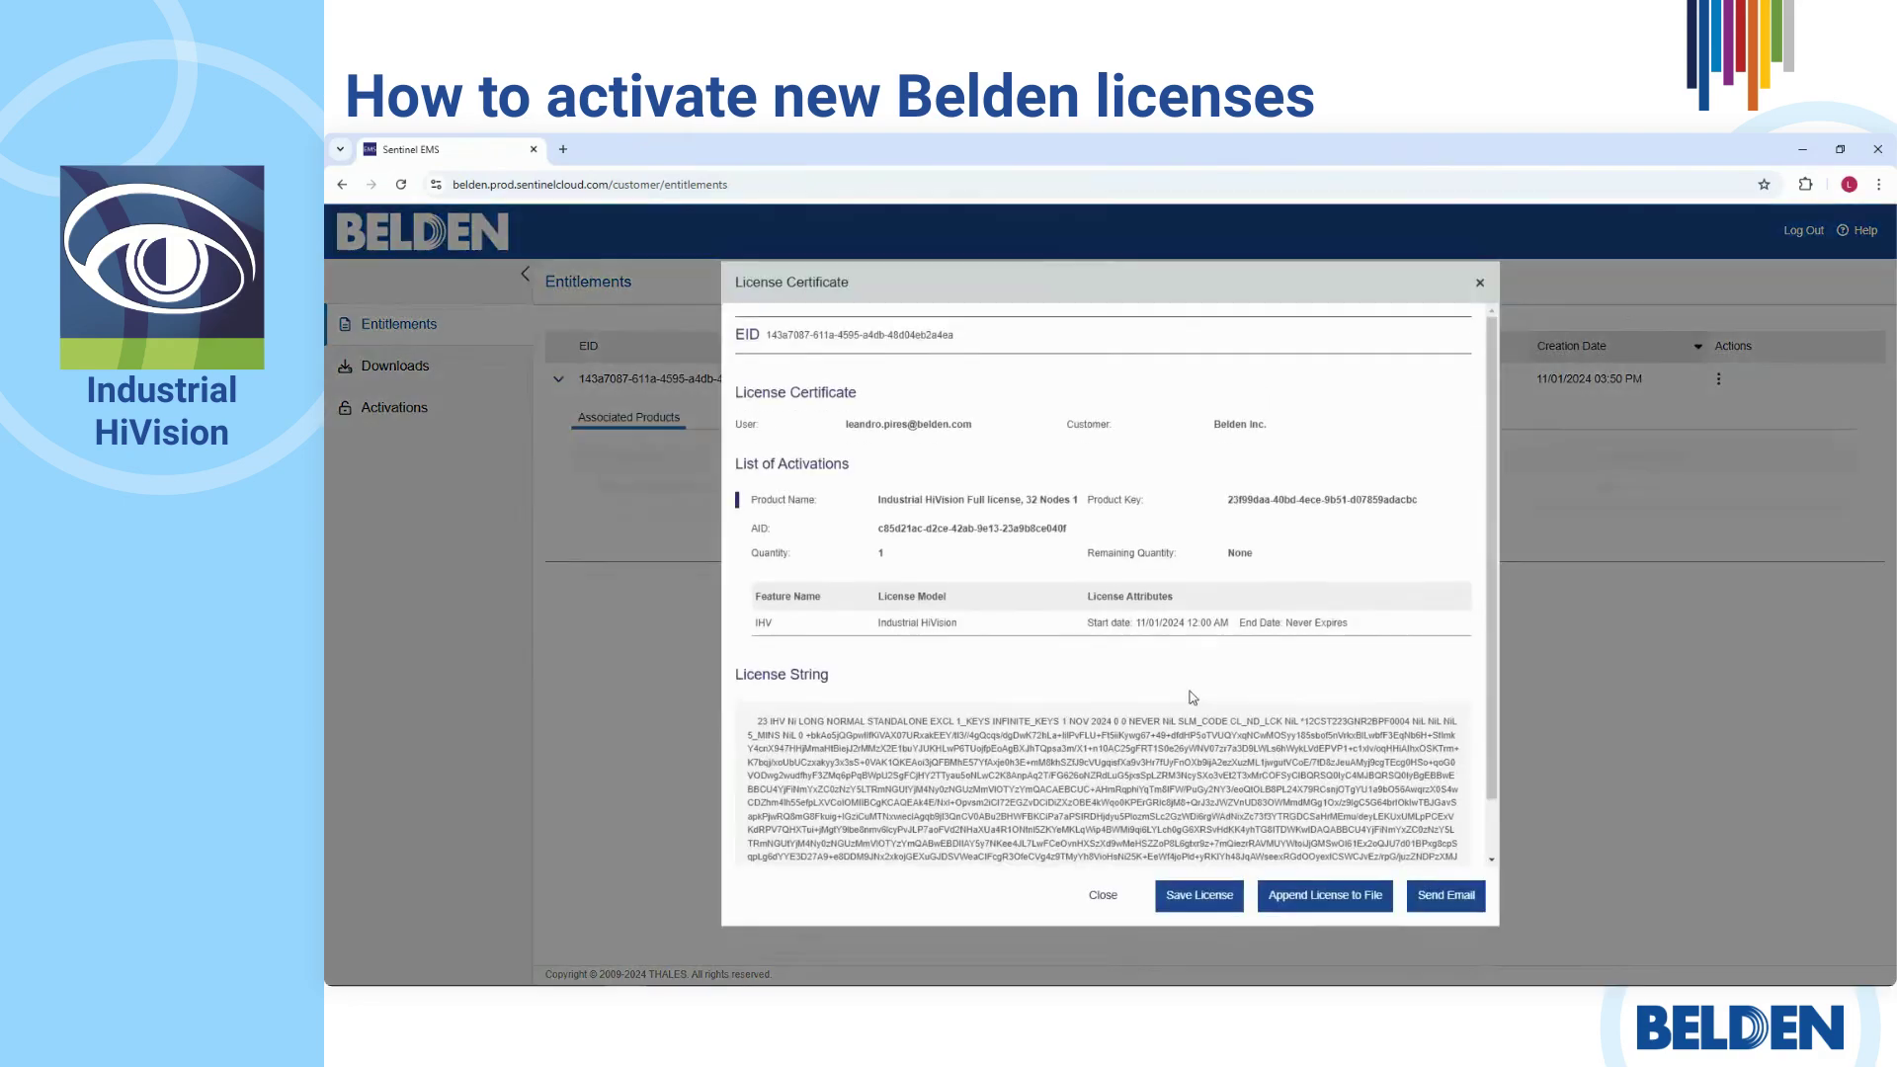
{"action": "scroll", "coordinate": [1193, 698], "scroll_direction": "down", "scroll_amount": 1}
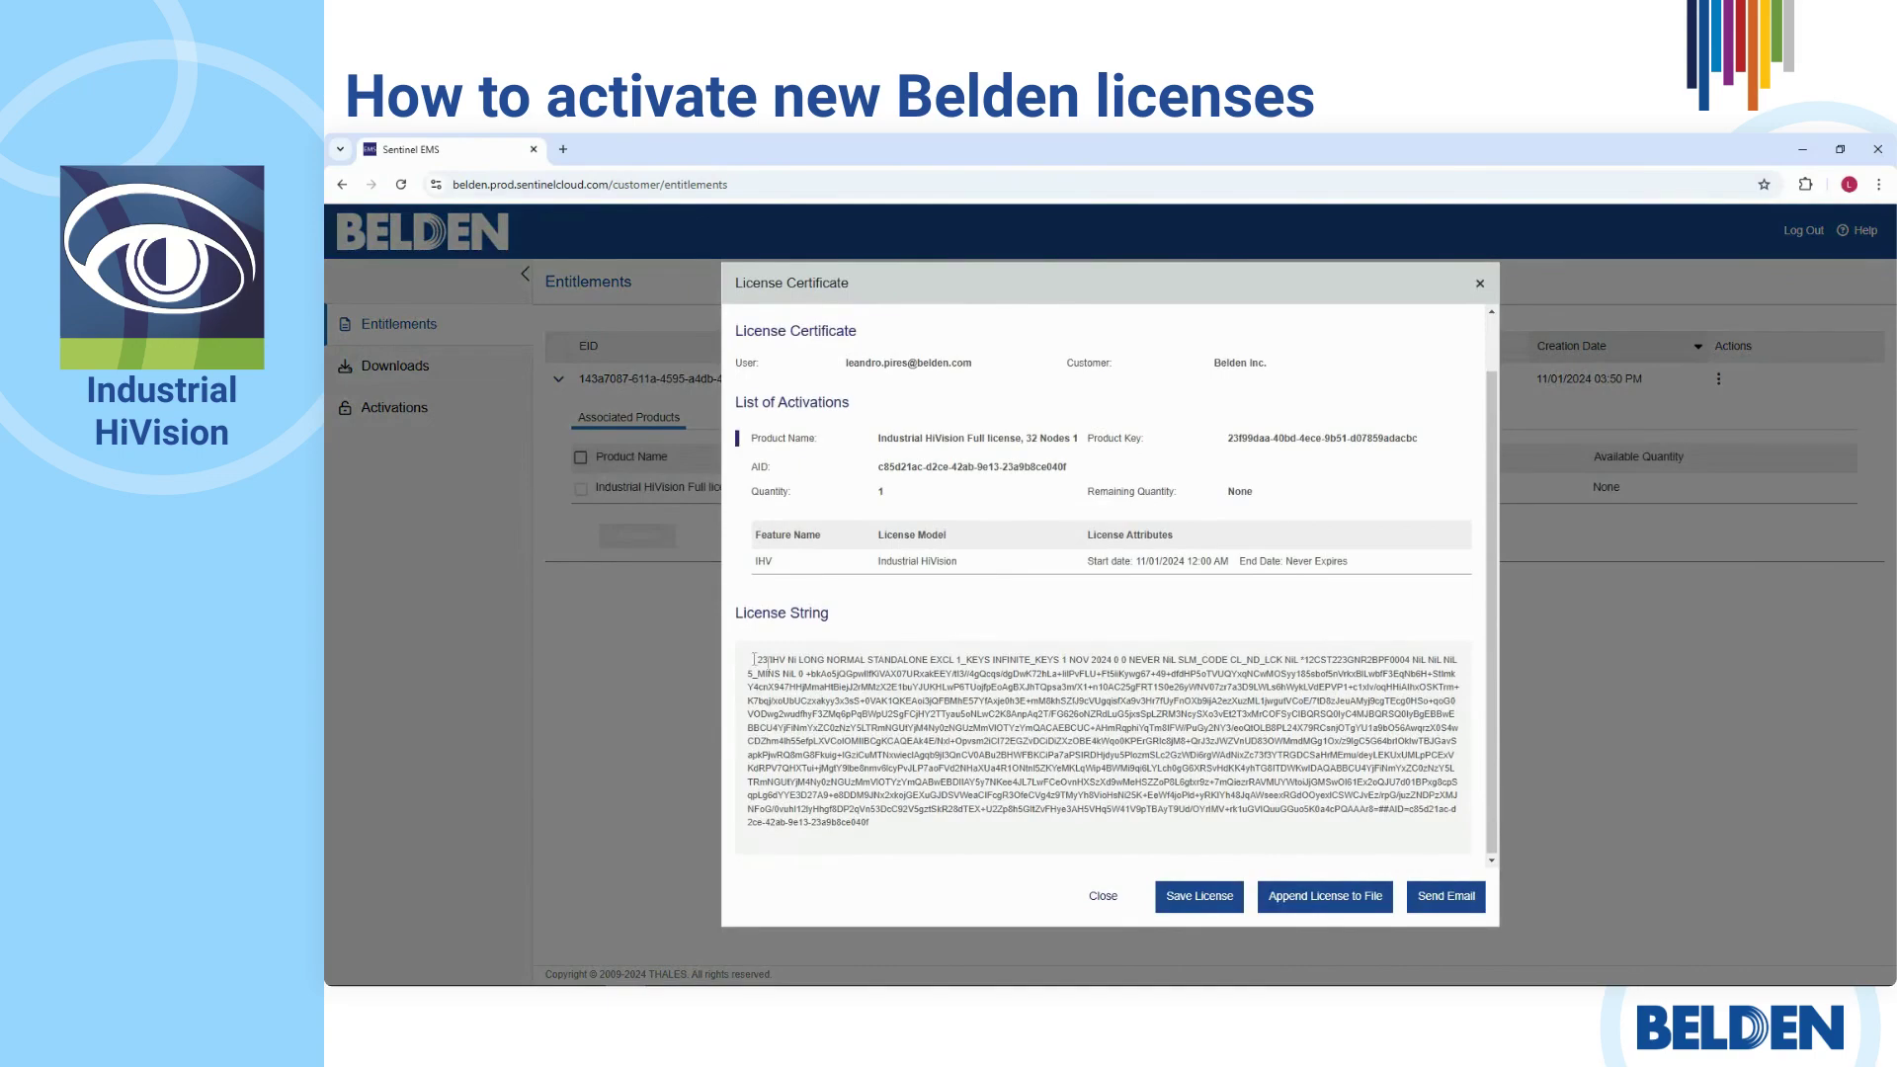
{"action": "left_click_drag", "start_coordinate": [754, 659], "coordinate": [880, 828]}
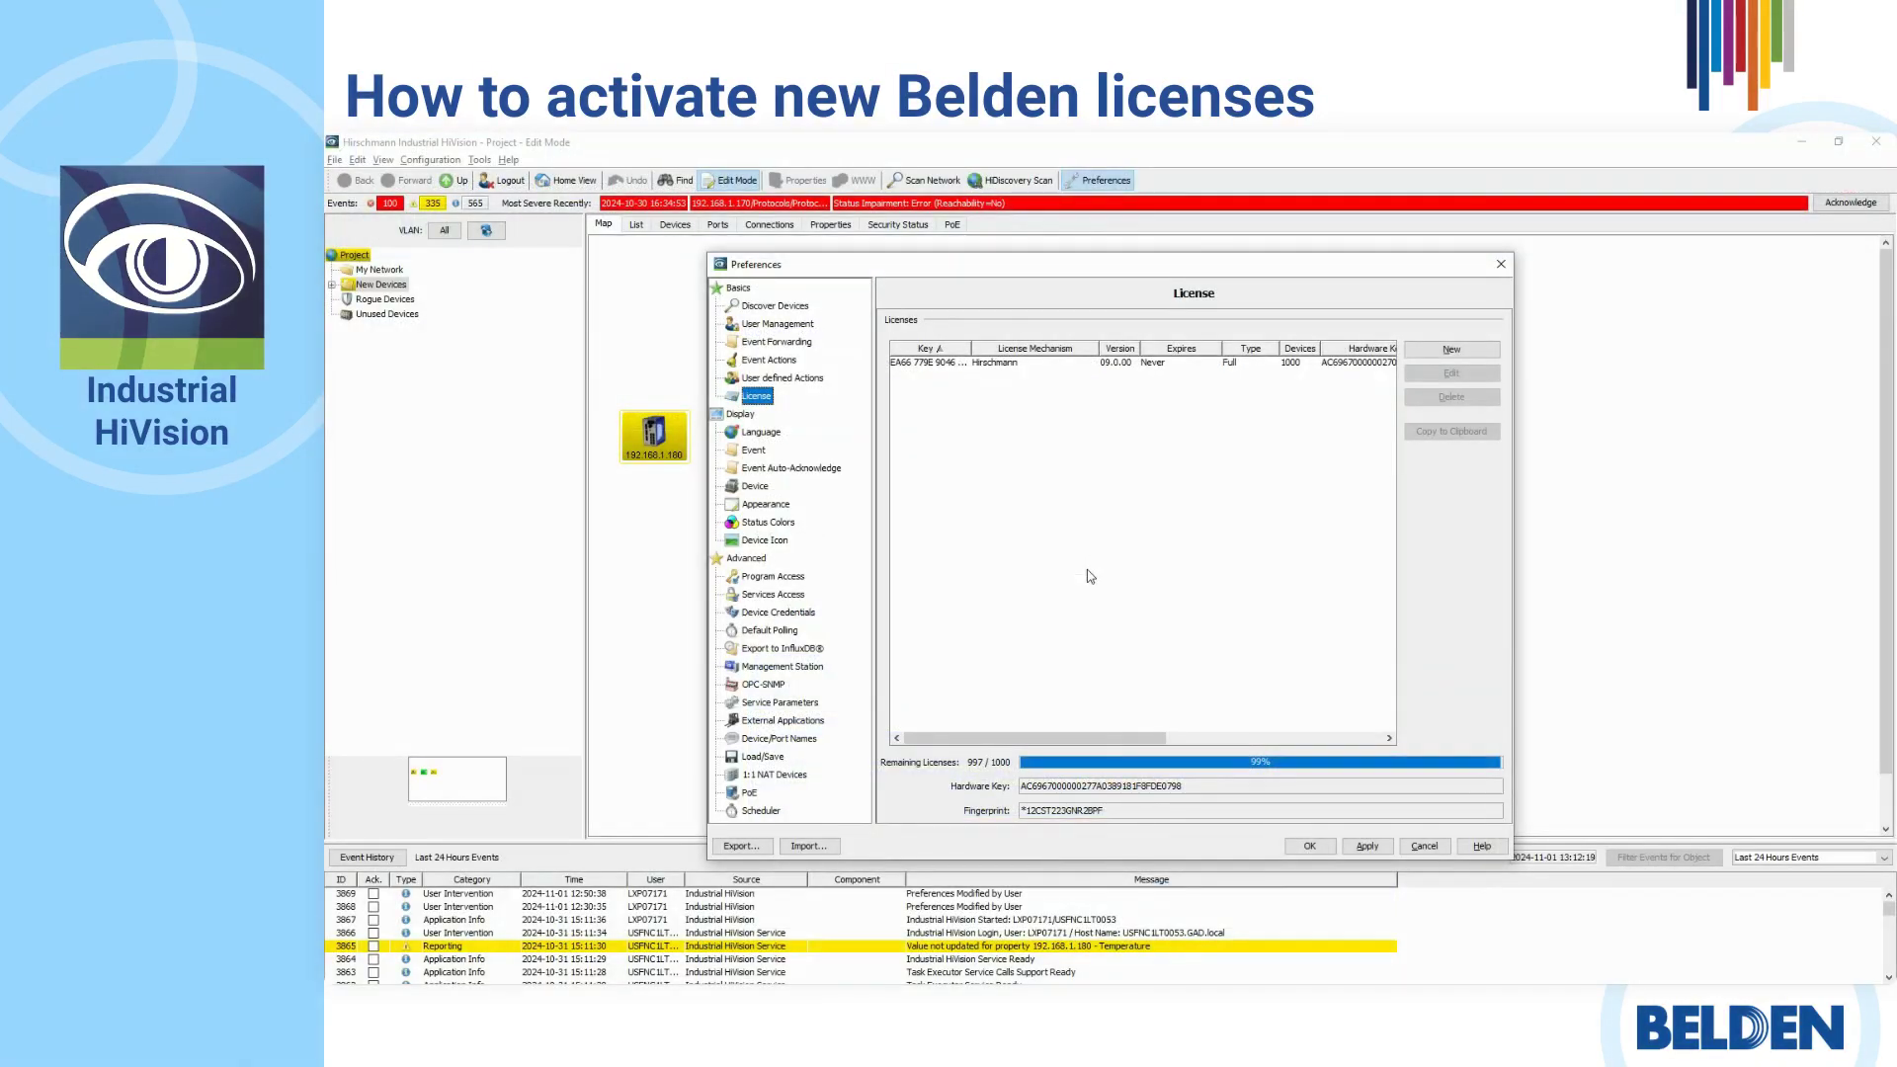
Add a new license with the pasted license string as its Key, bringing remaining licenses to 1029 / 1032.
{"action": "left_click", "coordinate": [1446, 351]}
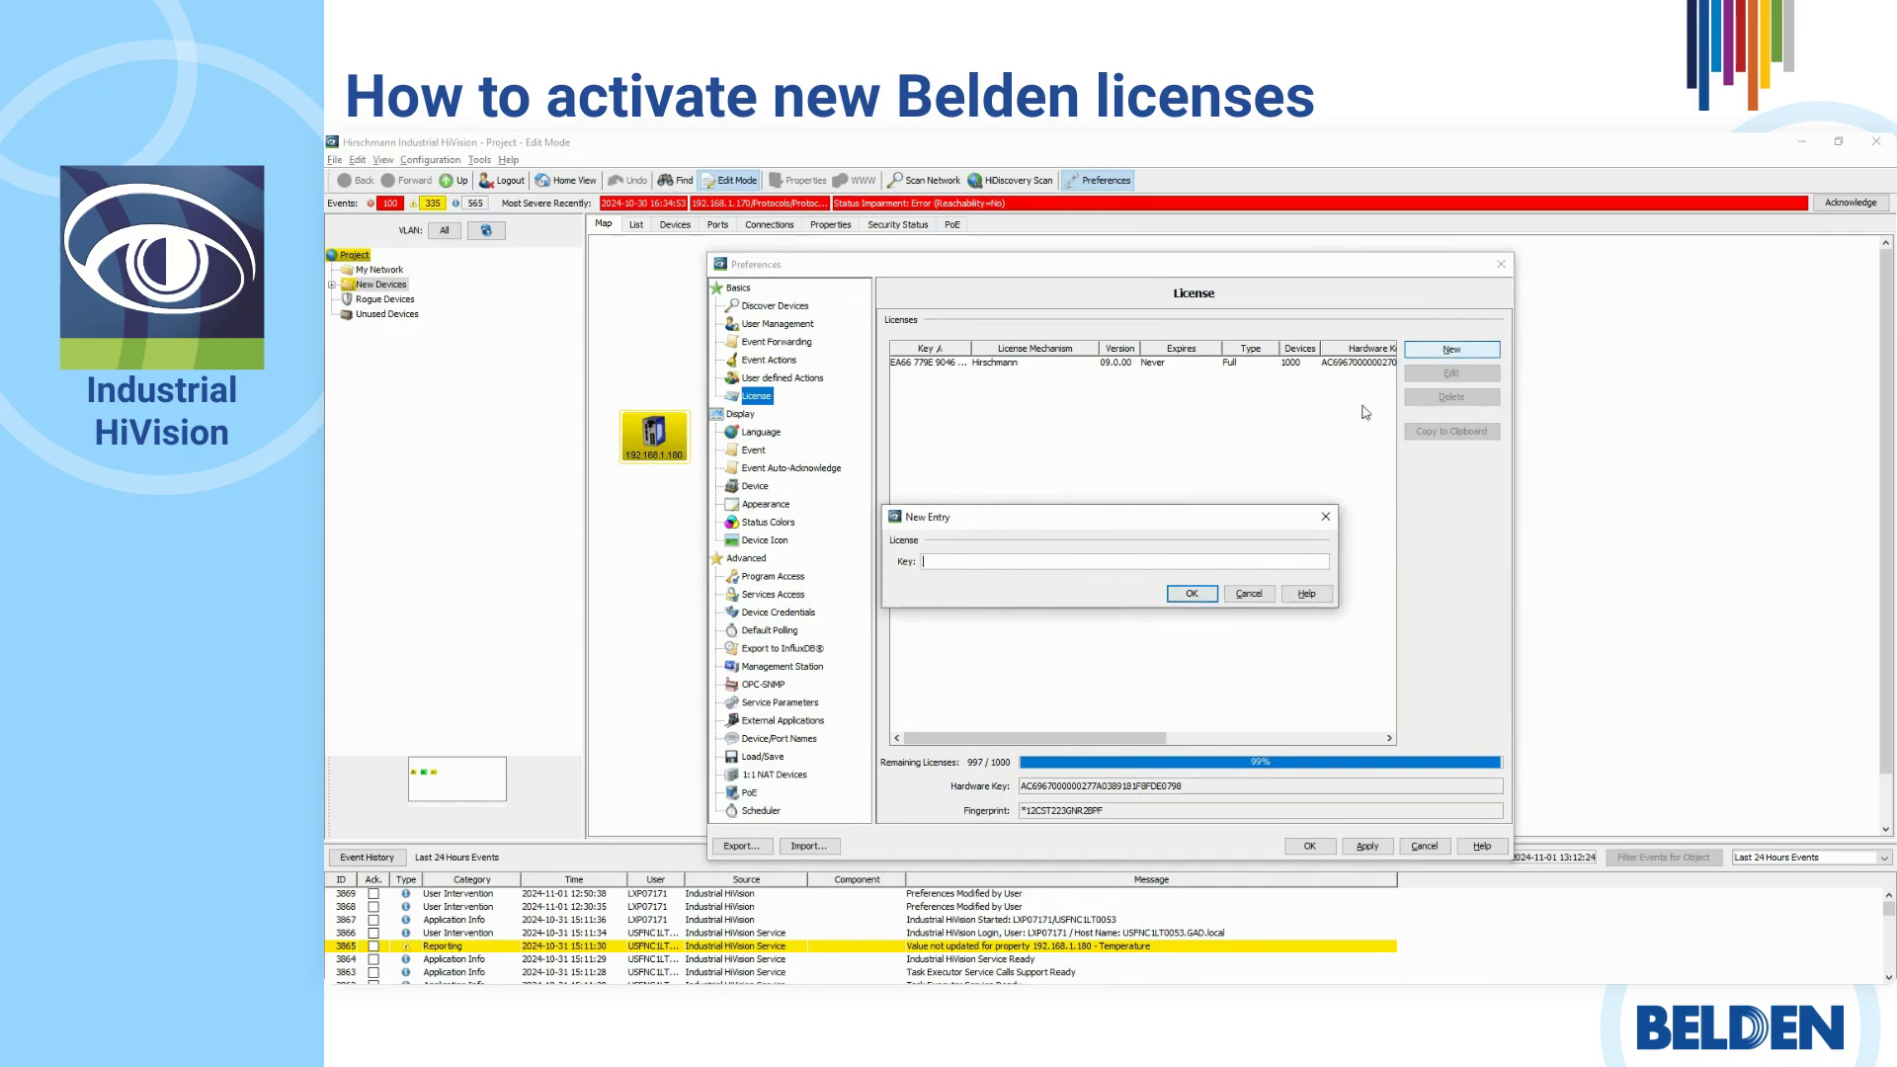
{"action": "key", "text": "ctrl+v"}
{"action": "left_click", "coordinate": [1210, 598]}
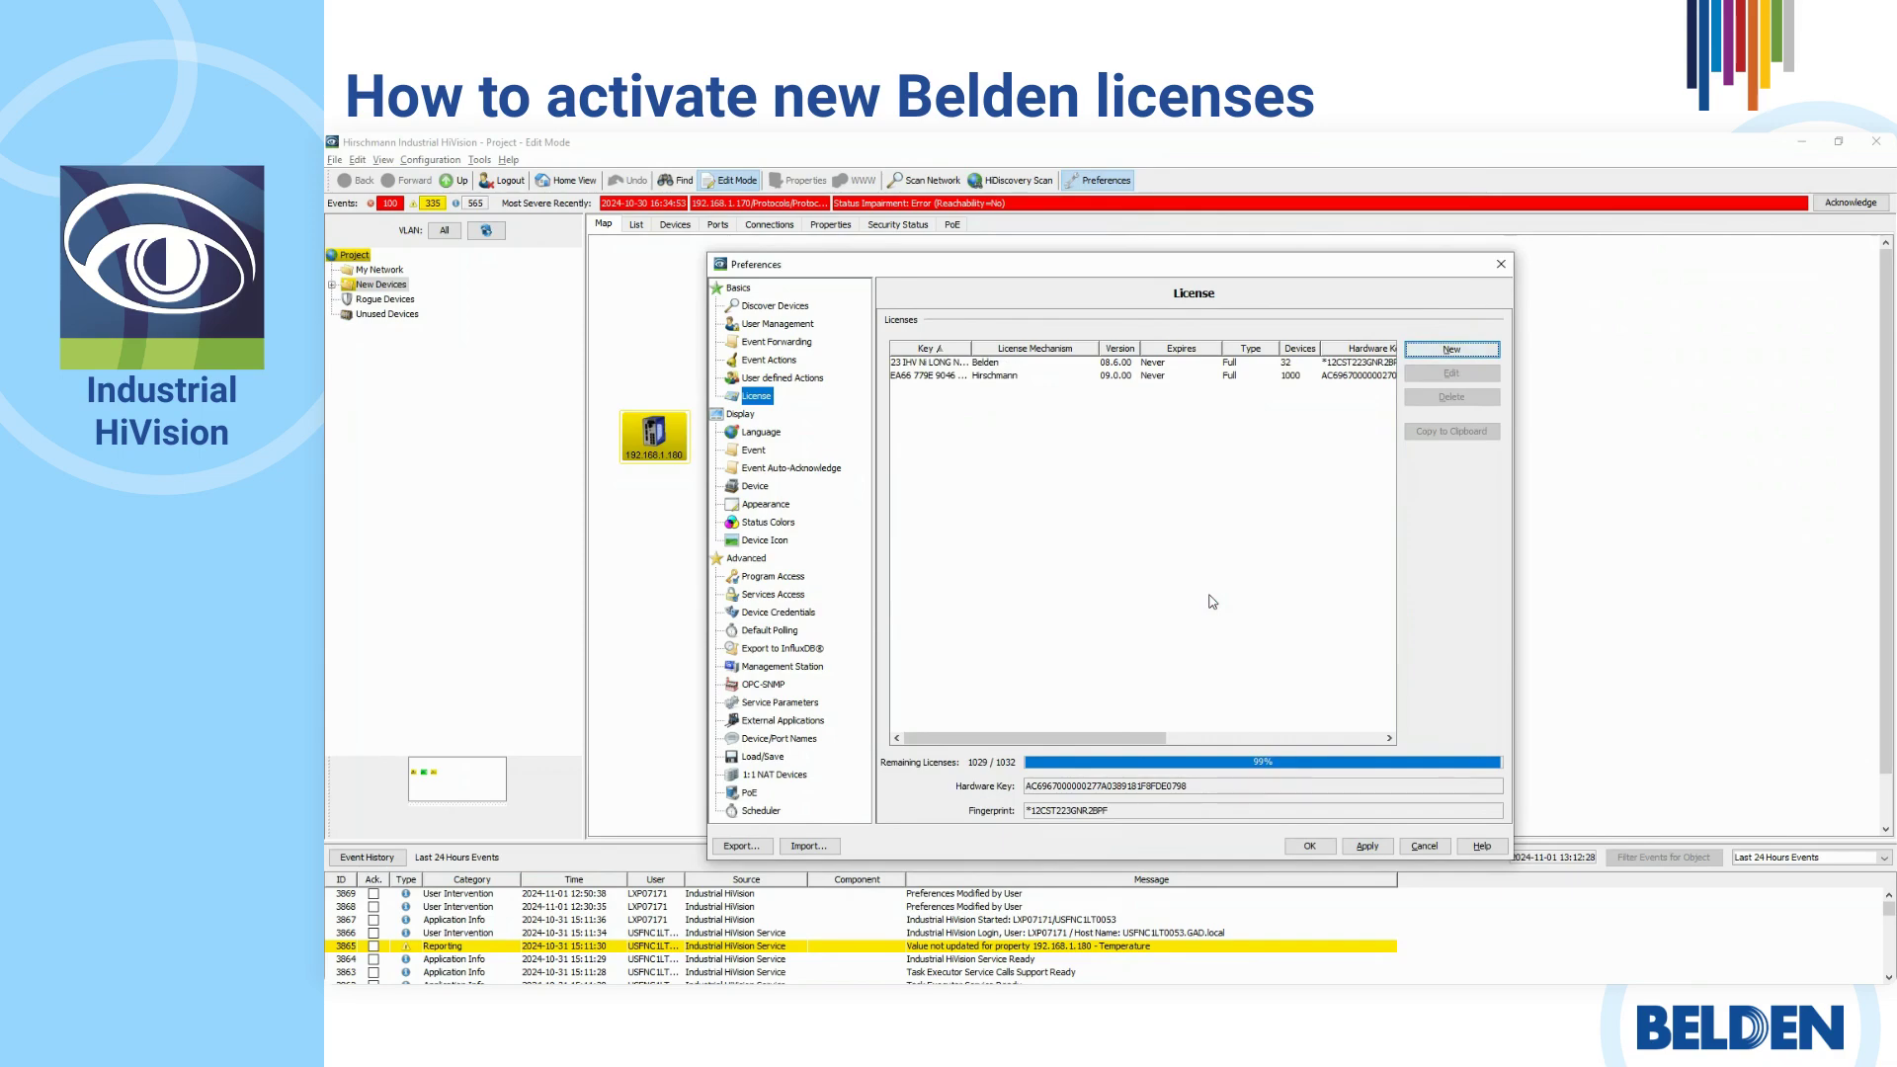
{"action": "left_click", "coordinate": [996, 366]}
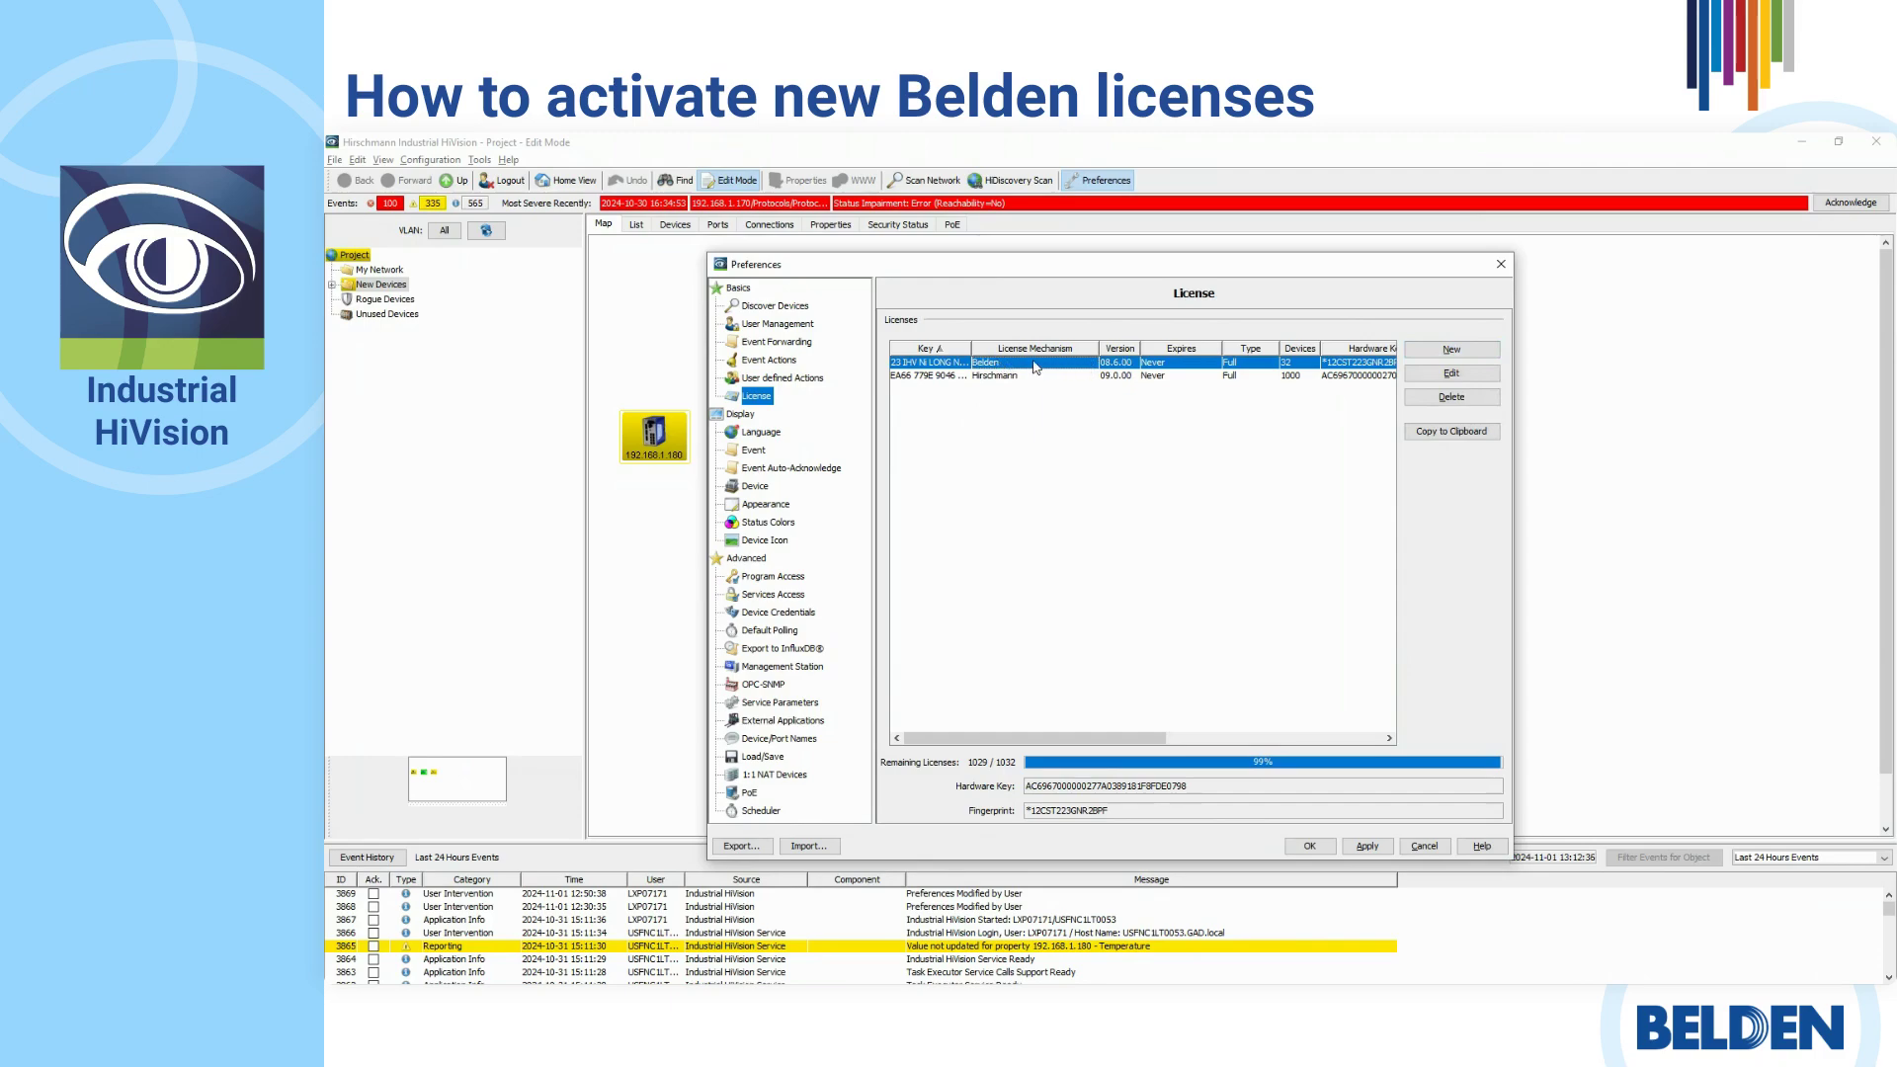
{"action": "left_click", "coordinate": [1451, 373]}
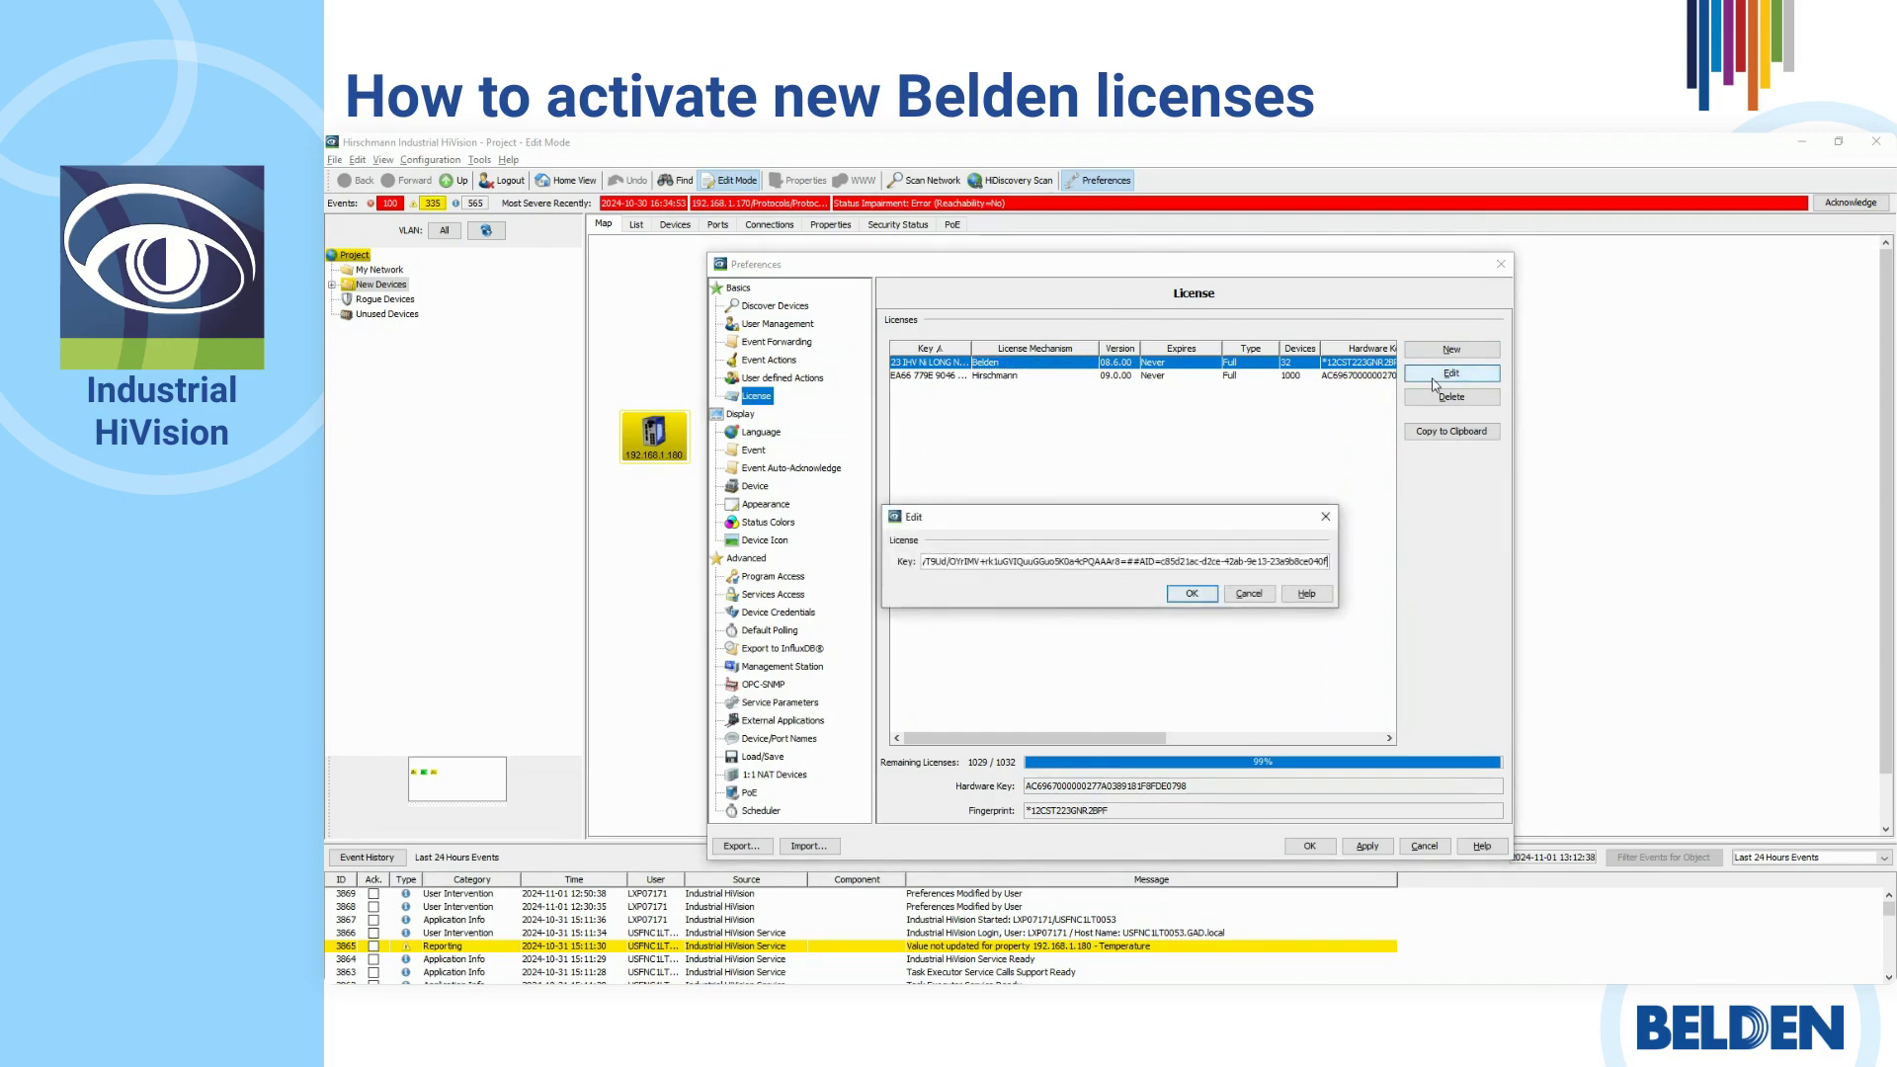
{"action": "left_click", "coordinate": [1265, 597]}
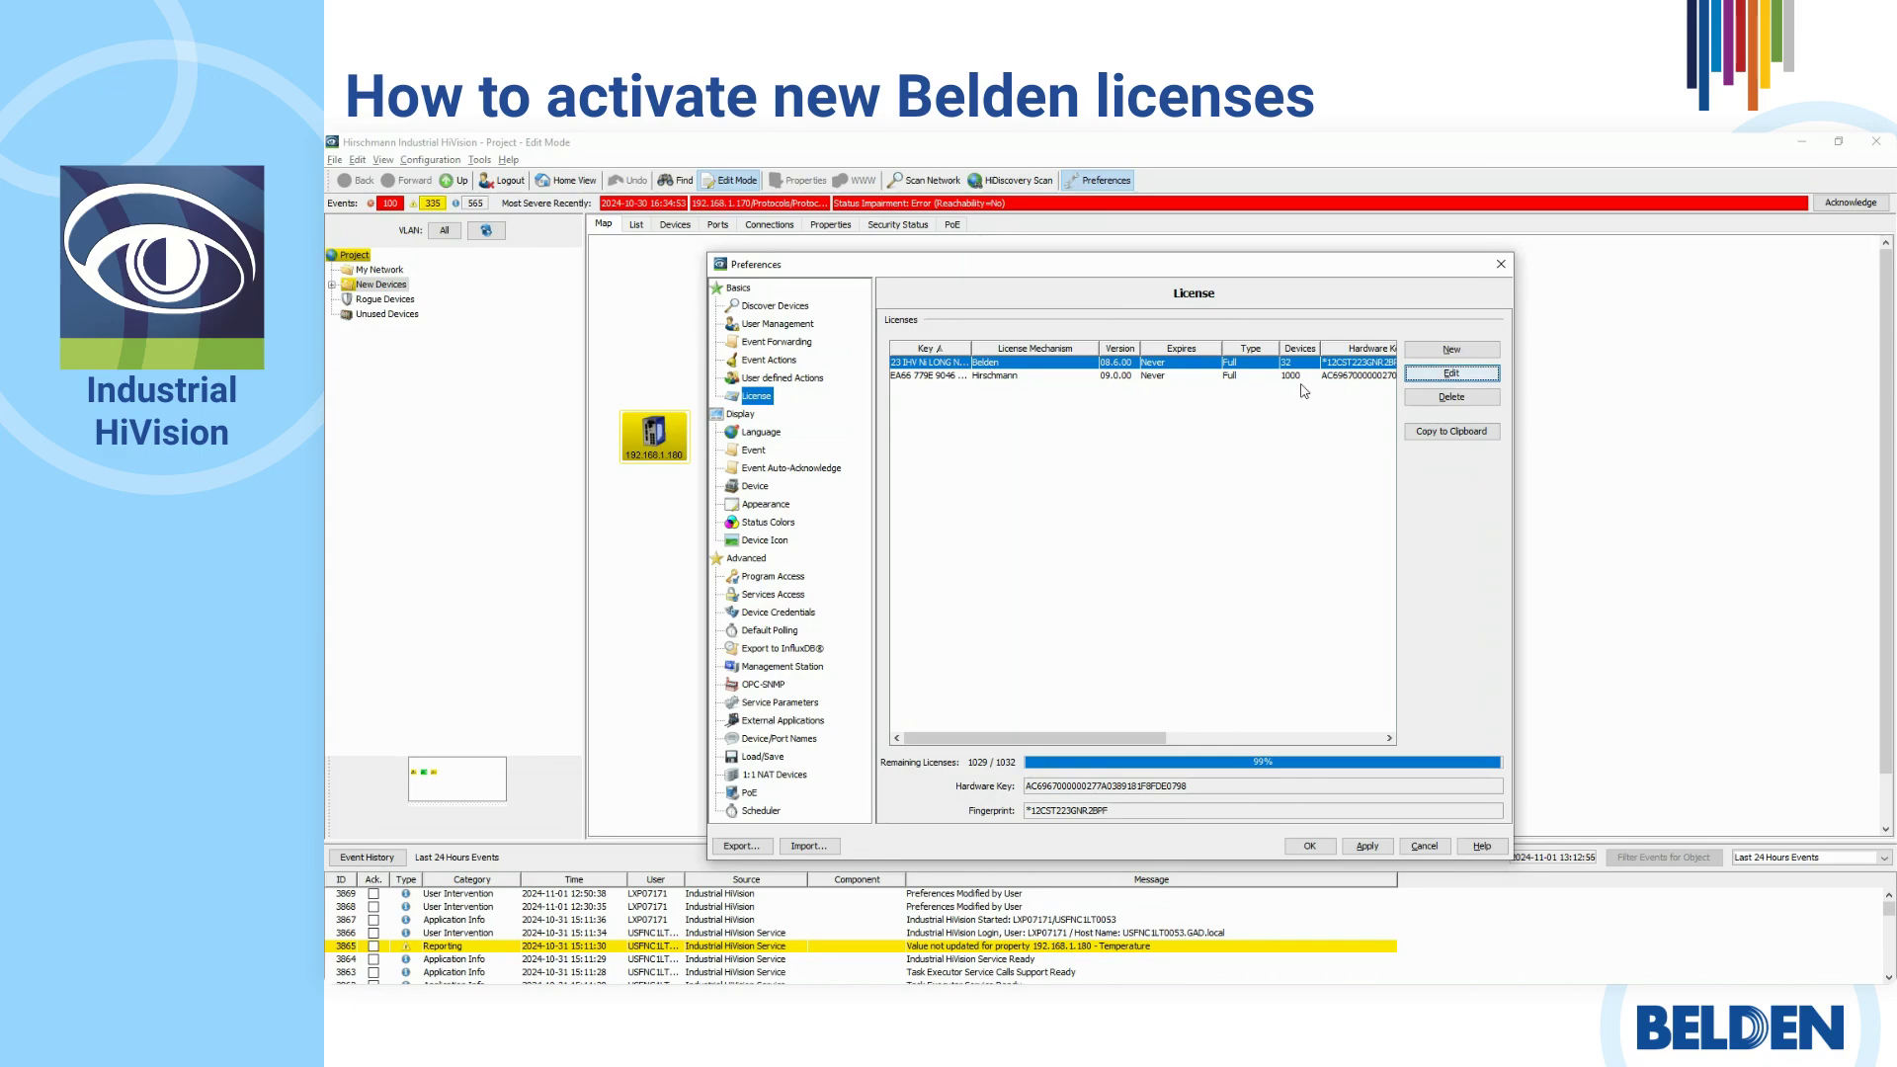
{"action": "left_click", "coordinate": [1040, 379]}
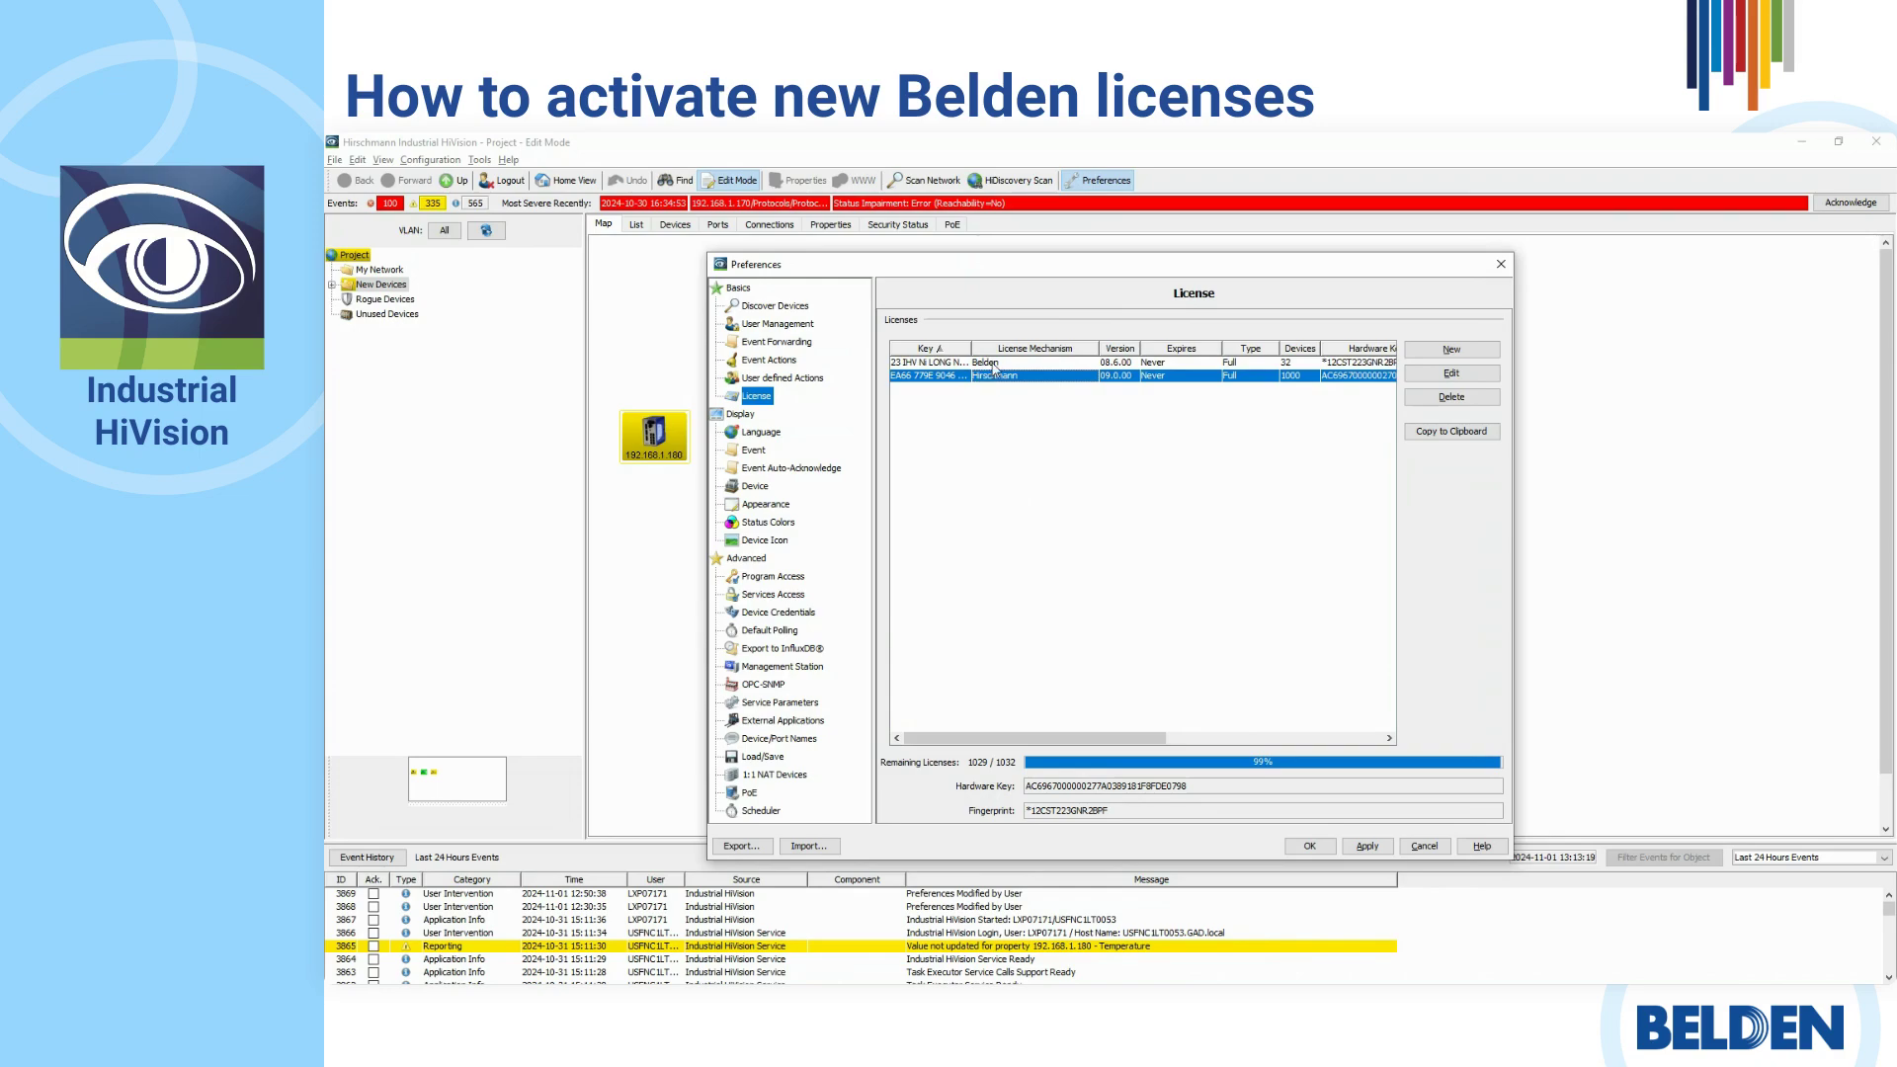
{"action": "left_click", "coordinate": [996, 363]}
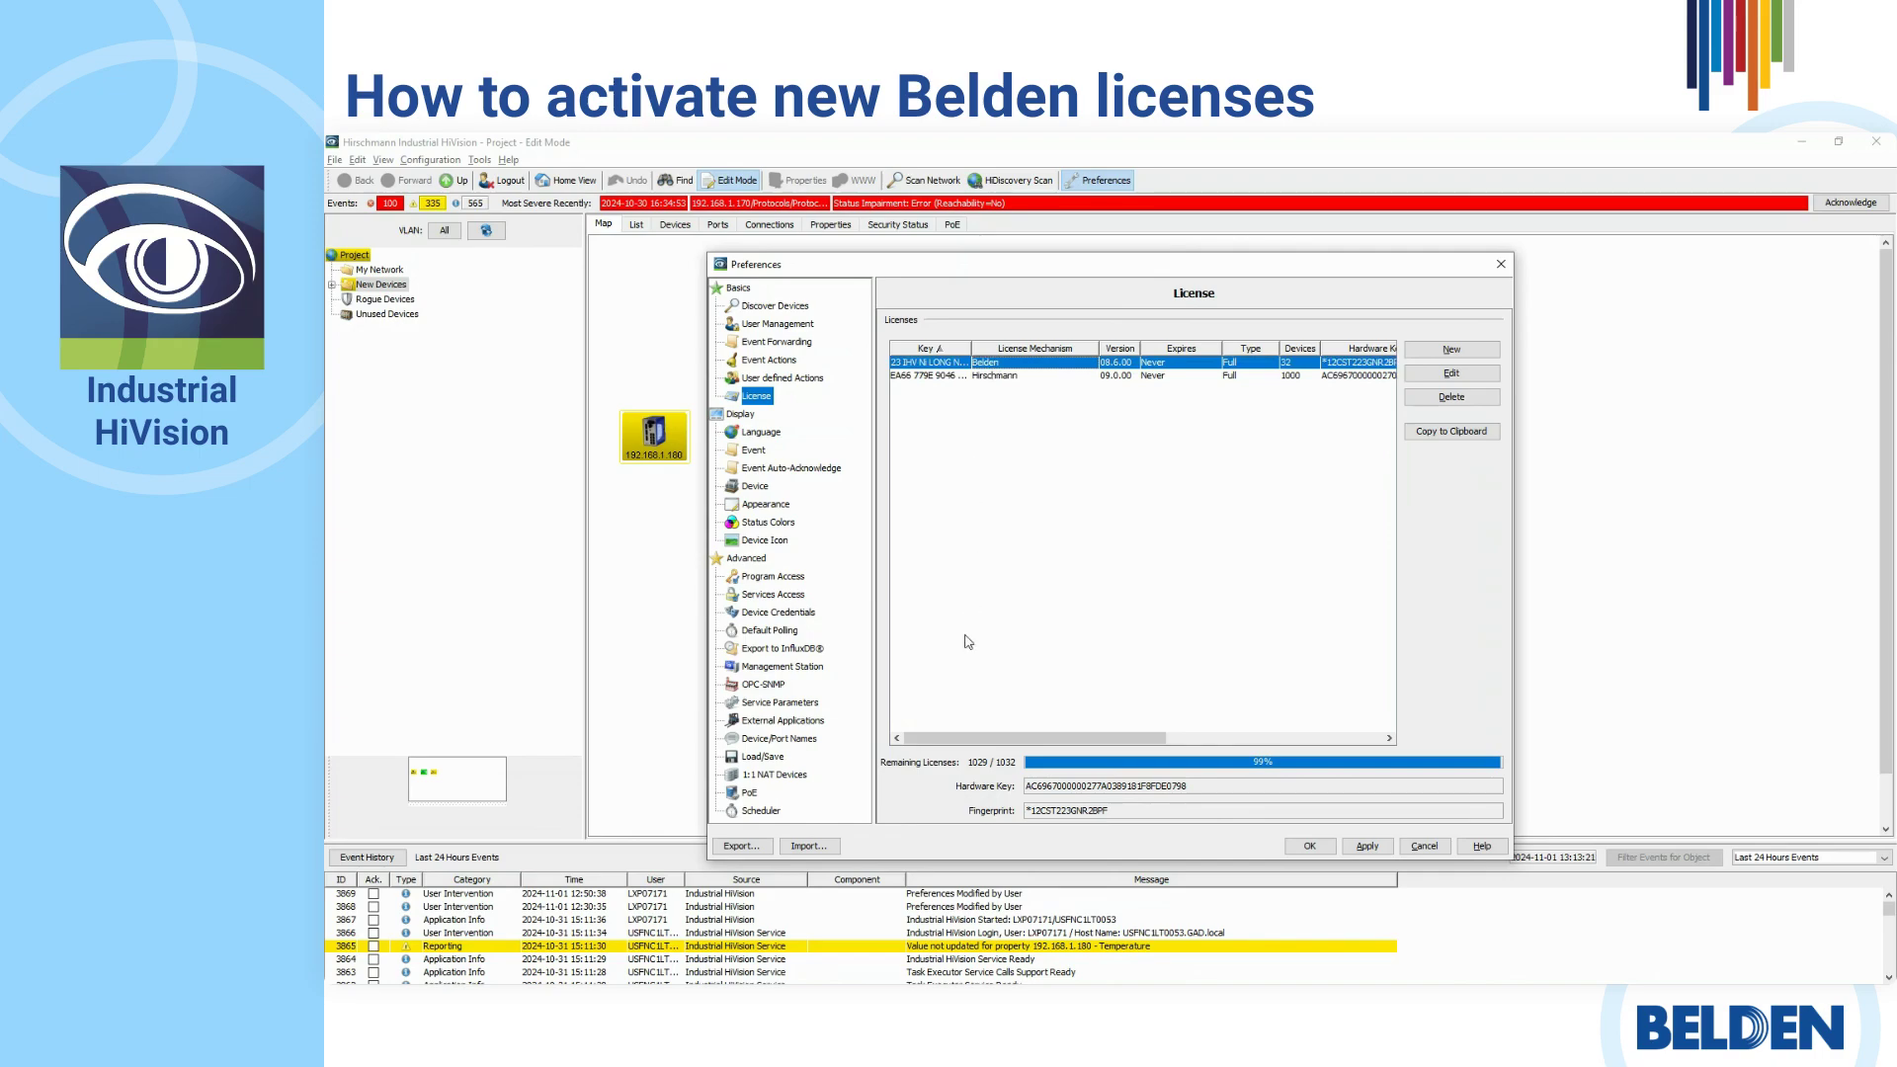